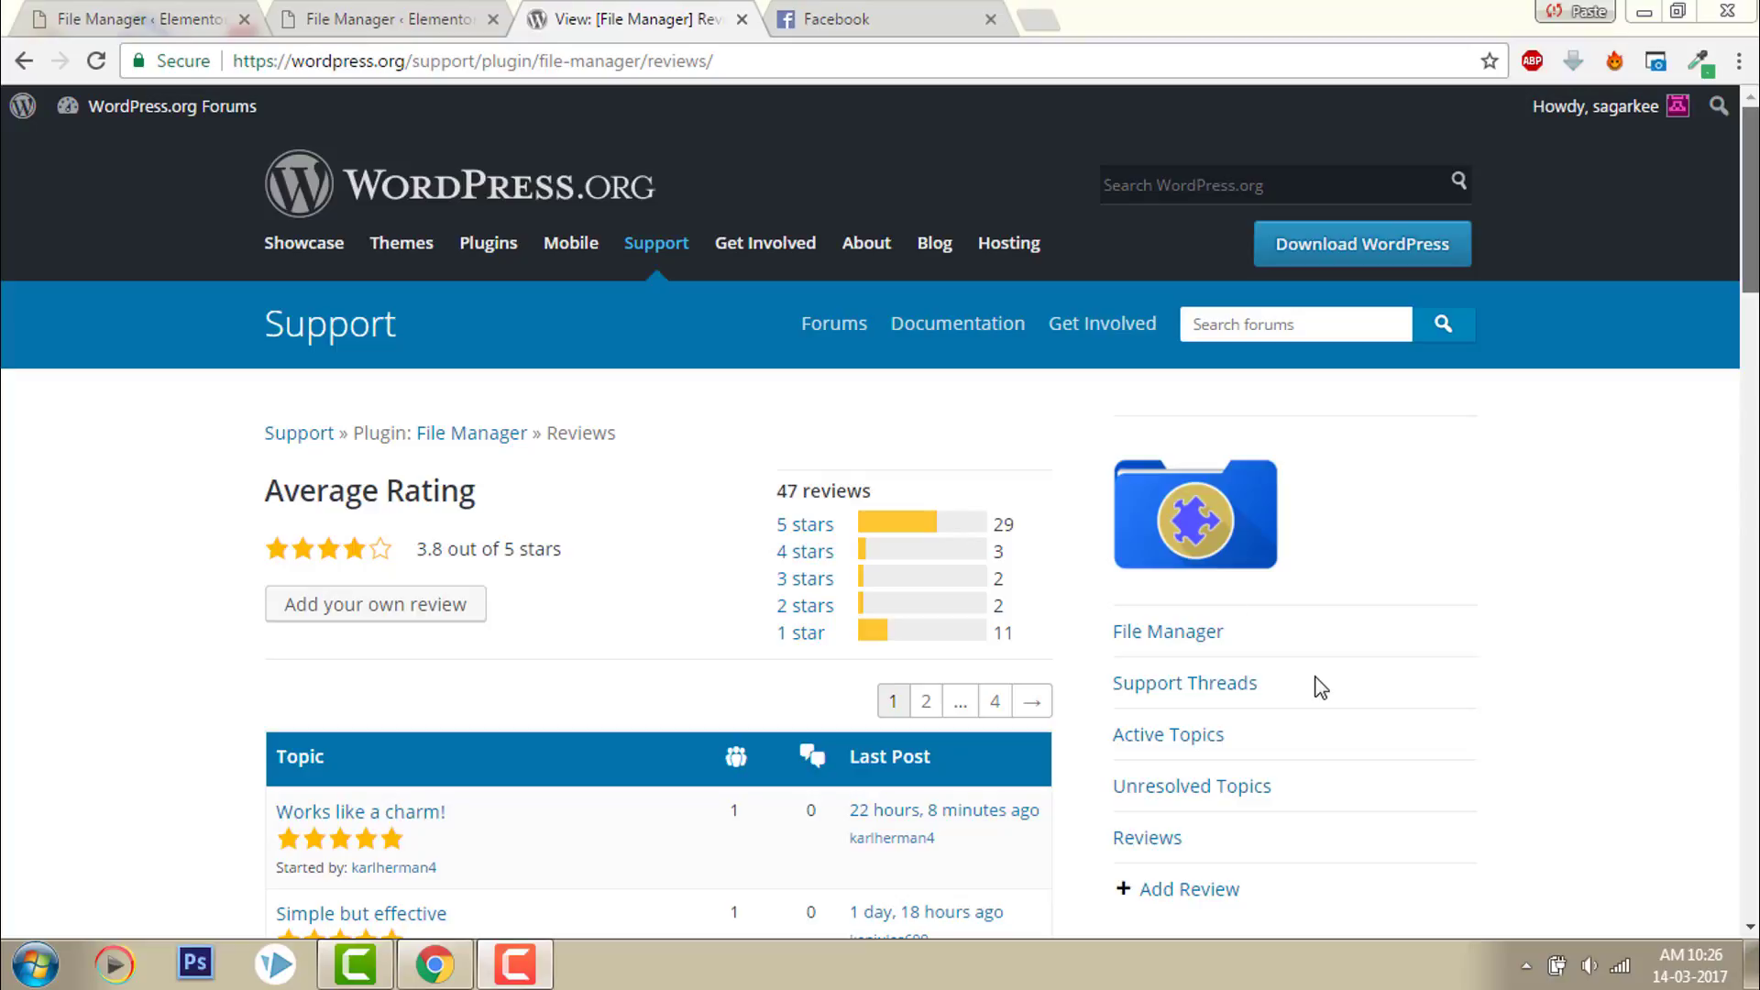
Return from the File Manager reviews to its WordPress.org overview page offering Download Version 4.1.4
{"action": "left_click", "coordinate": [22, 61]}
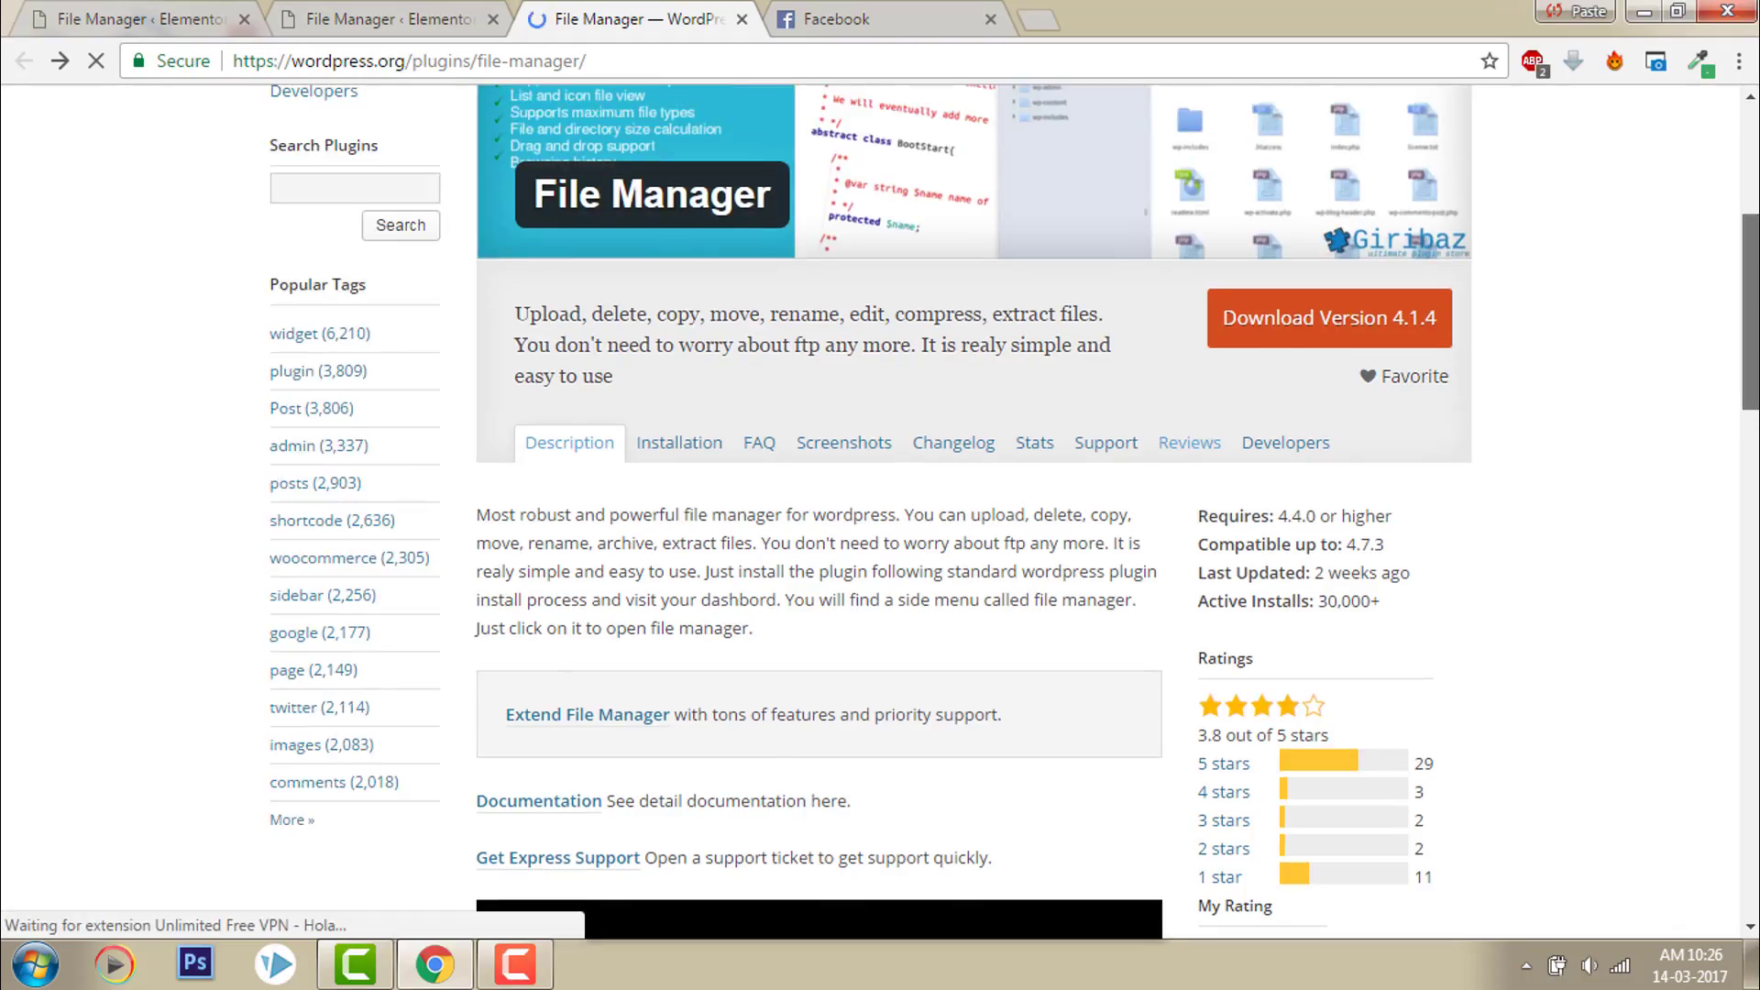
{"action": "scroll", "coordinate": [869, 607], "scroll_direction": "up", "scroll_amount": 3}
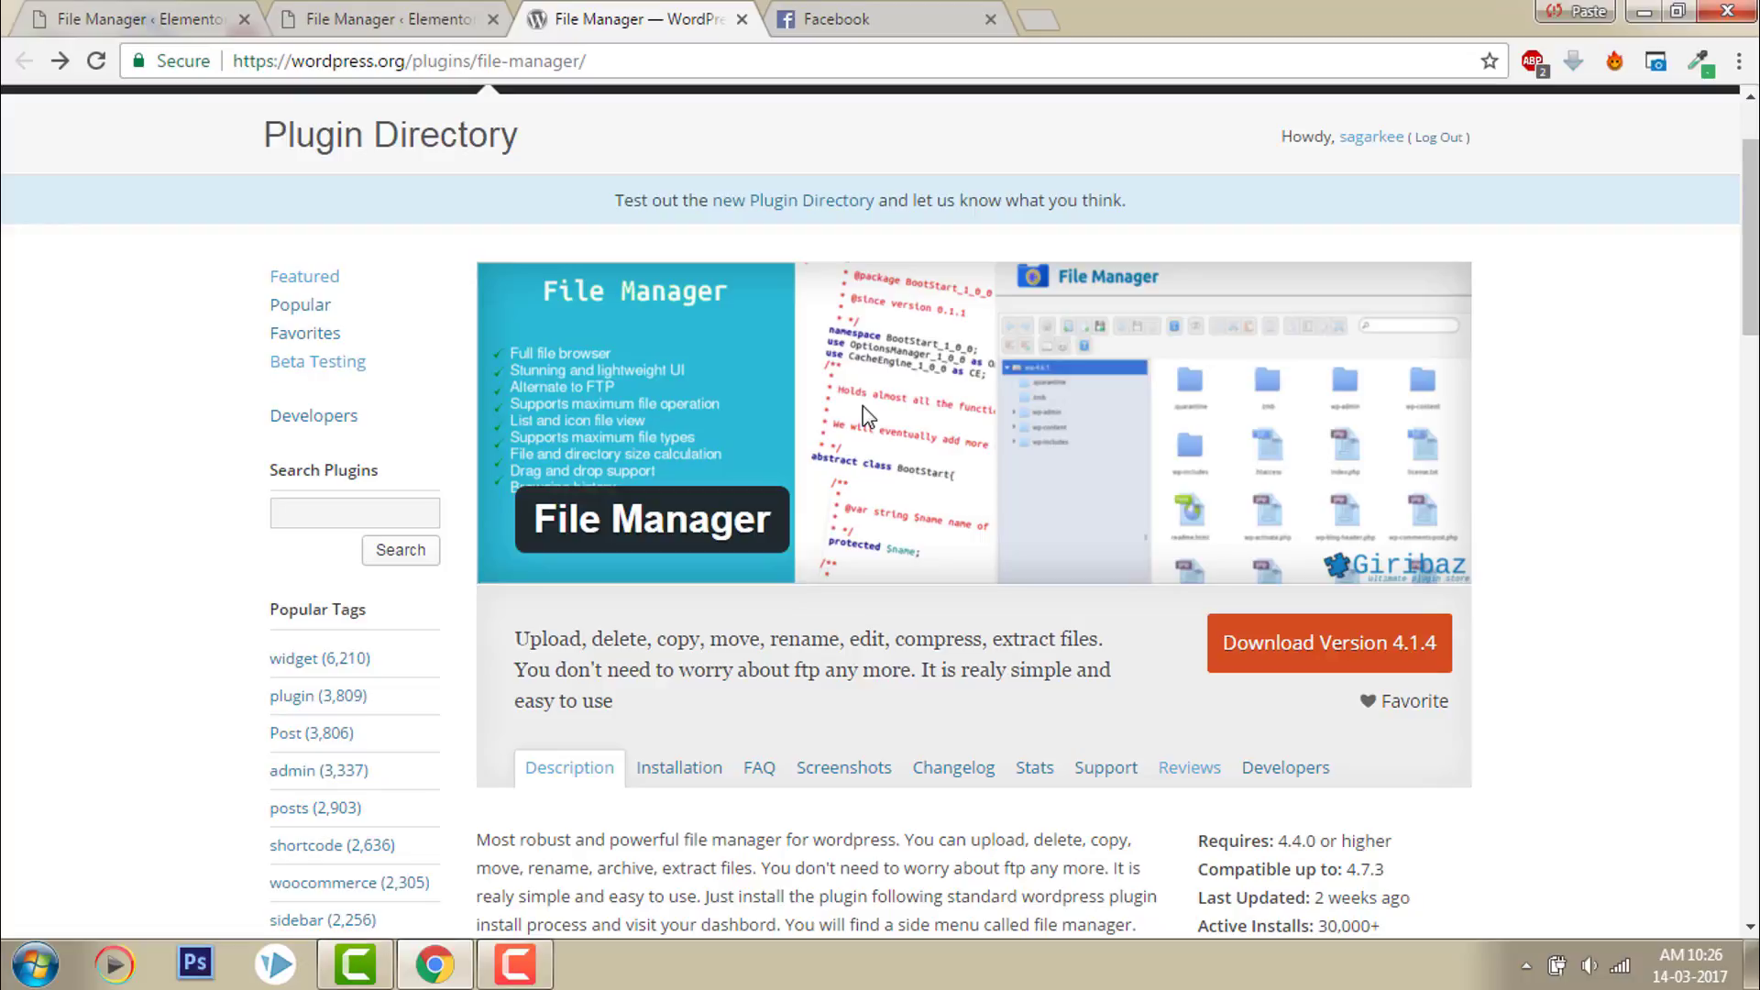
{"action": "left_click", "coordinate": [156, 13]}
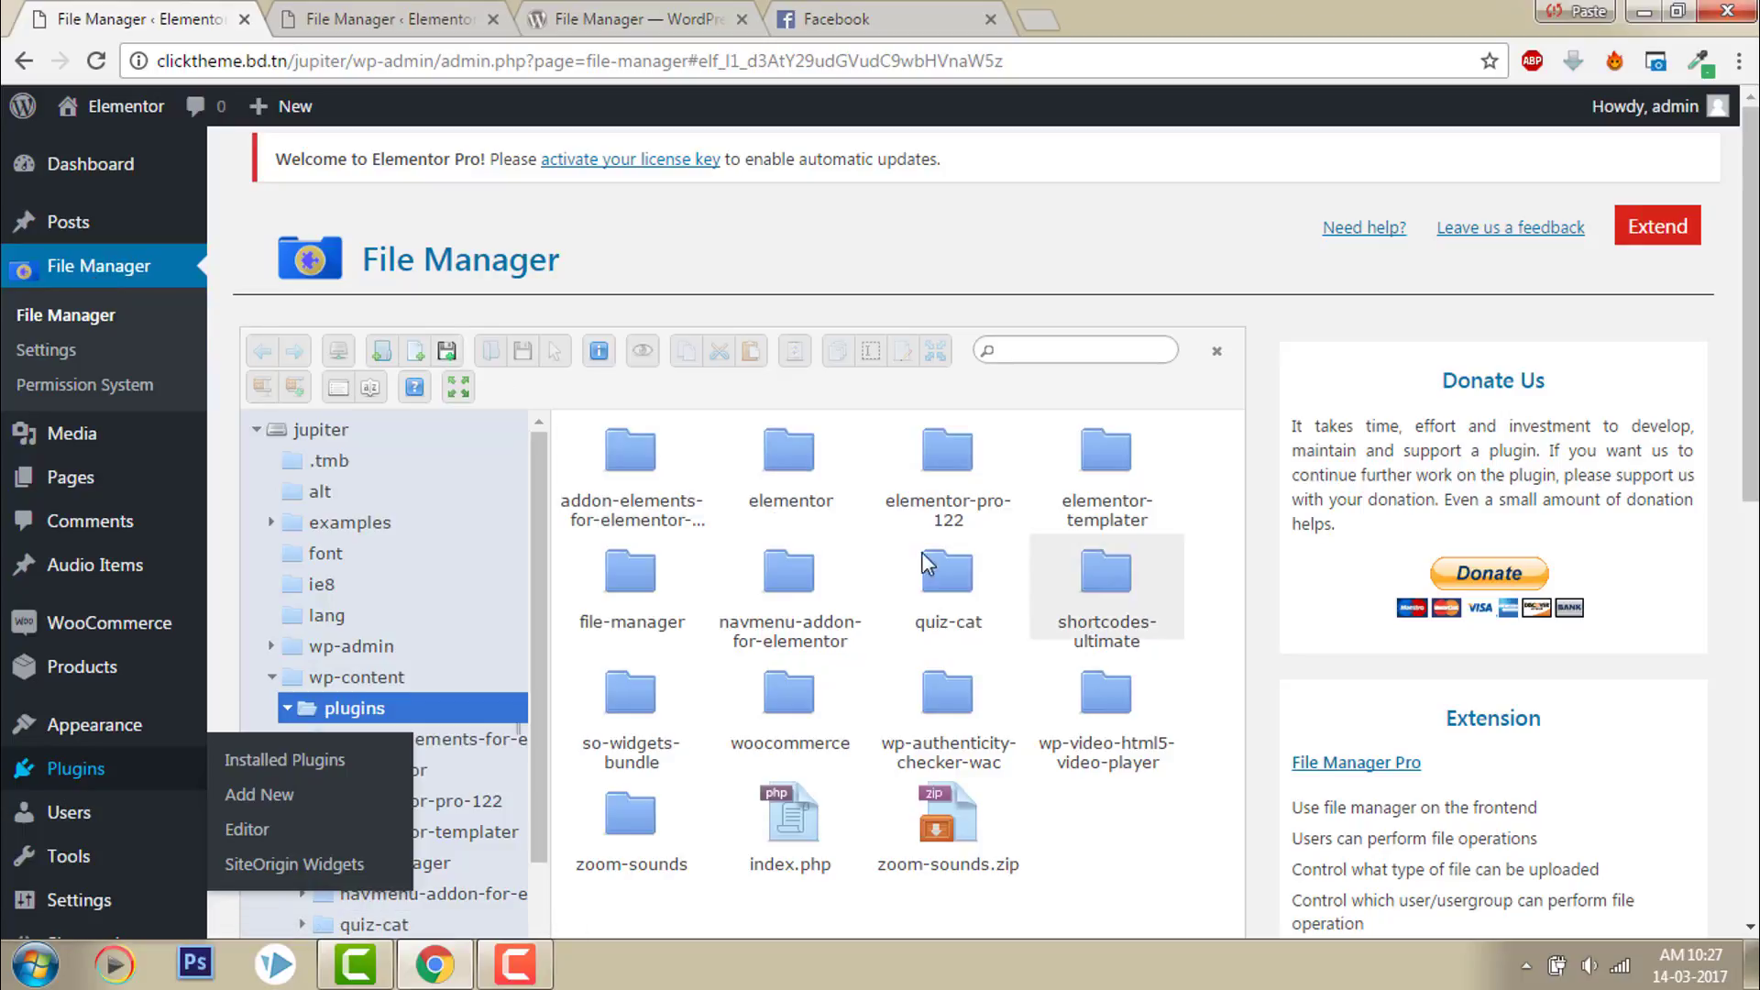
{"action": "left_click", "coordinate": [97, 267]}
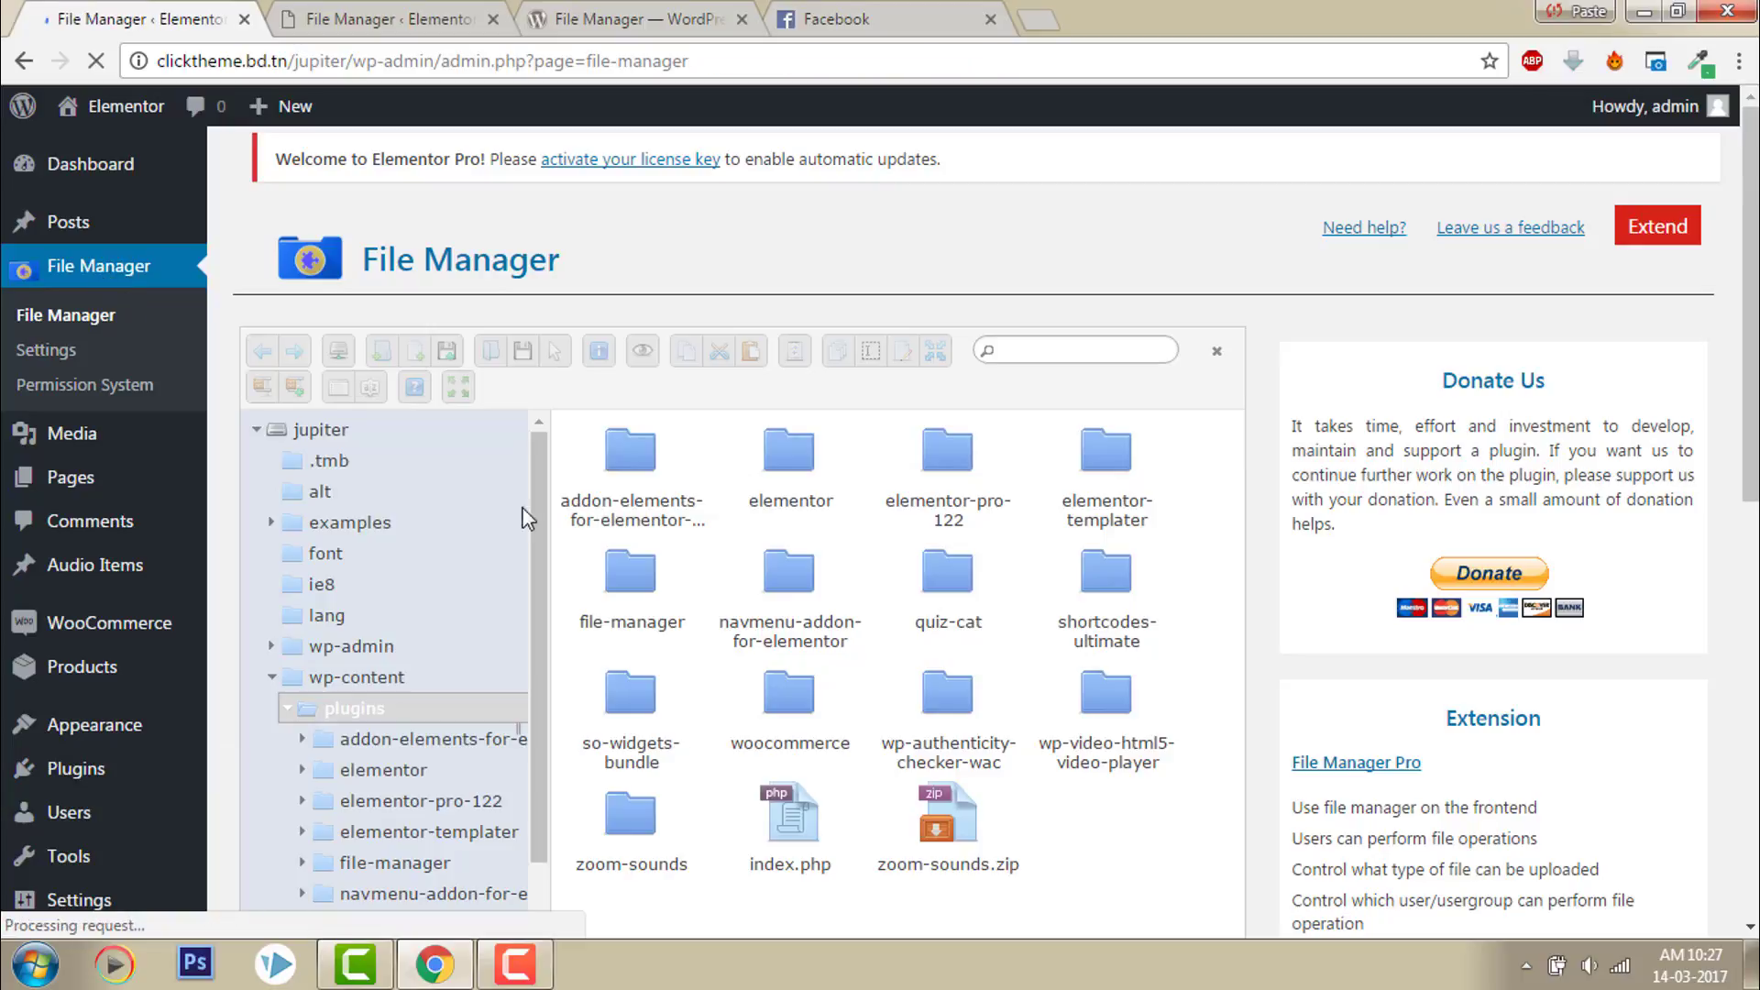
{"action": "scroll", "coordinate": [547, 655], "scroll_direction": "down", "scroll_amount": 3}
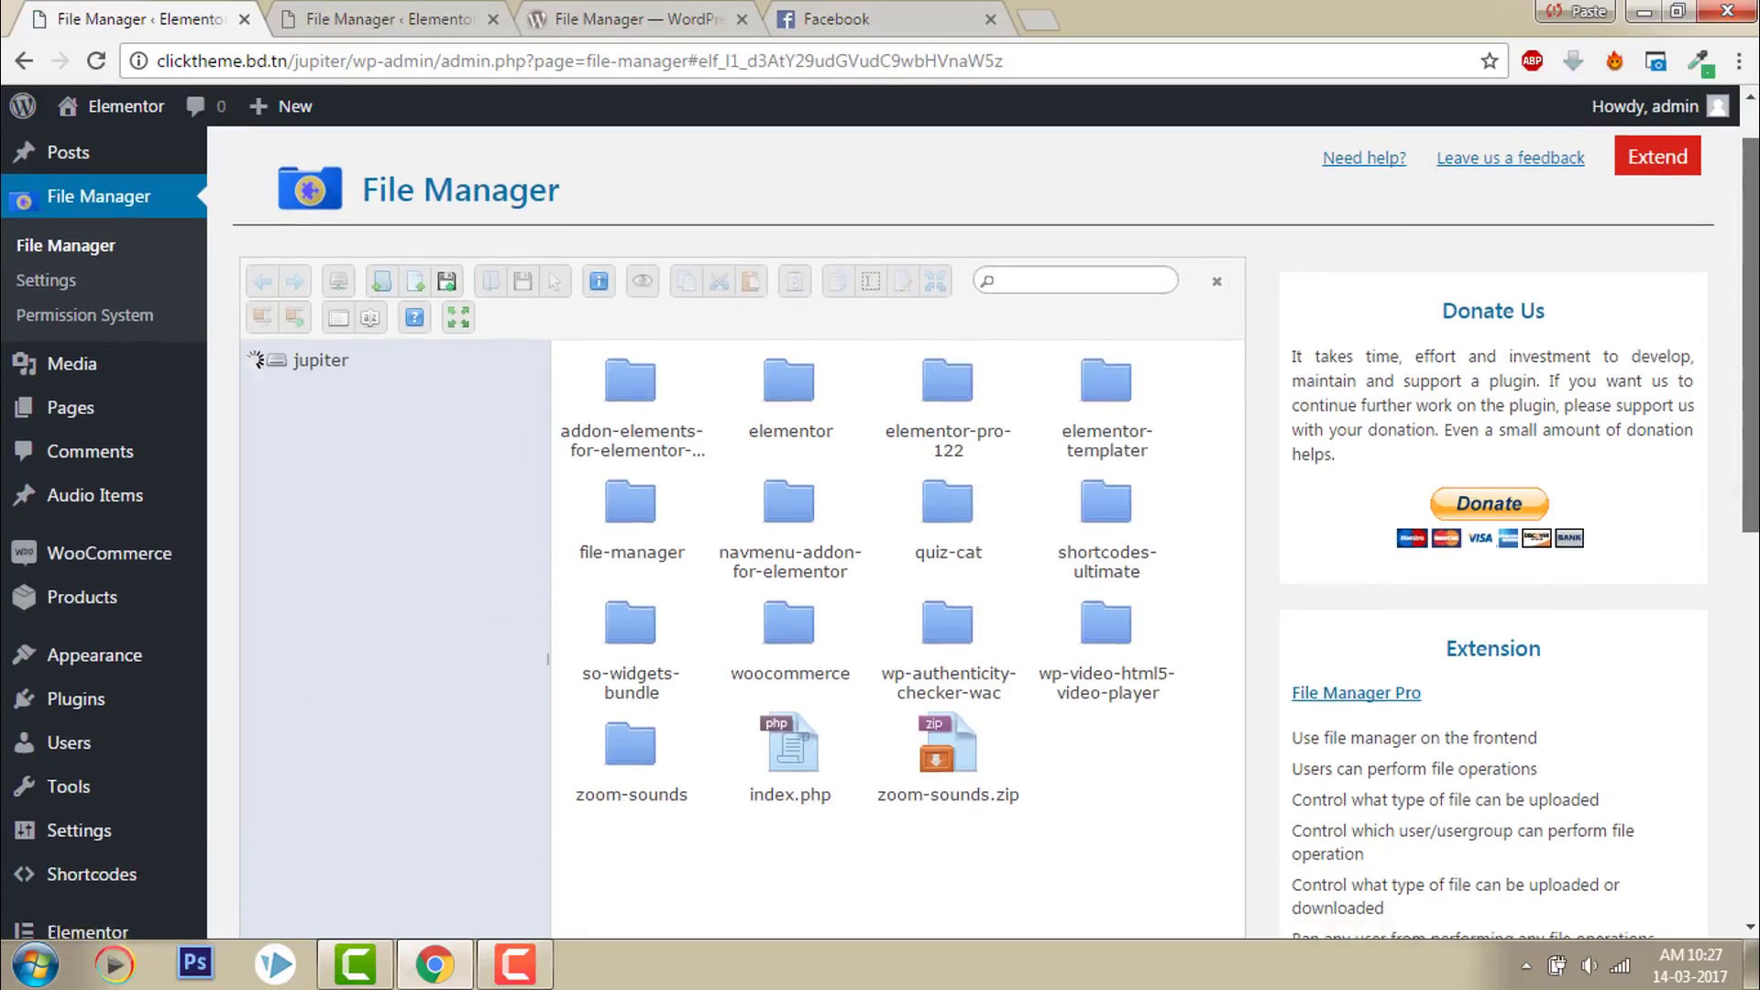
{"action": "scroll", "coordinate": [547, 654], "scroll_direction": "down", "scroll_amount": 5}
{"action": "scroll", "coordinate": [1747, 436], "scroll_direction": "up", "scroll_amount": 3}
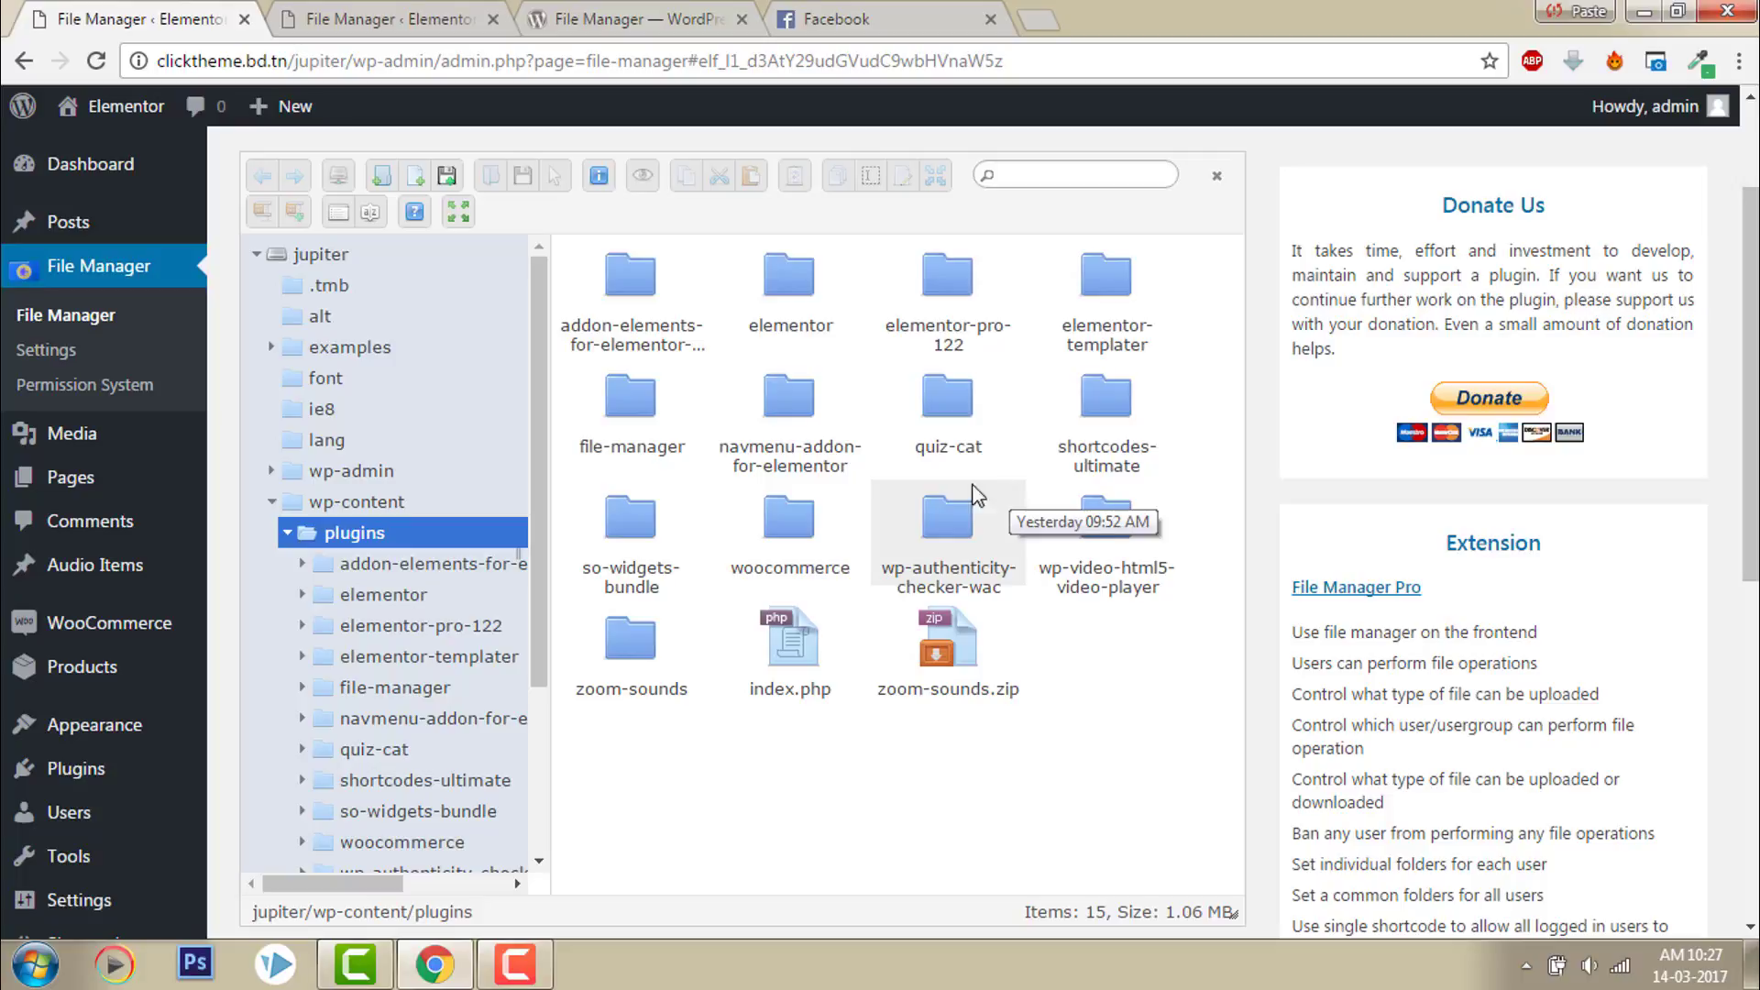
Open the Media Library listing six items, including trk-3-mp3.mp3 and elementorist-v-1-0.zip
{"action": "left_click", "coordinate": [102, 435]}
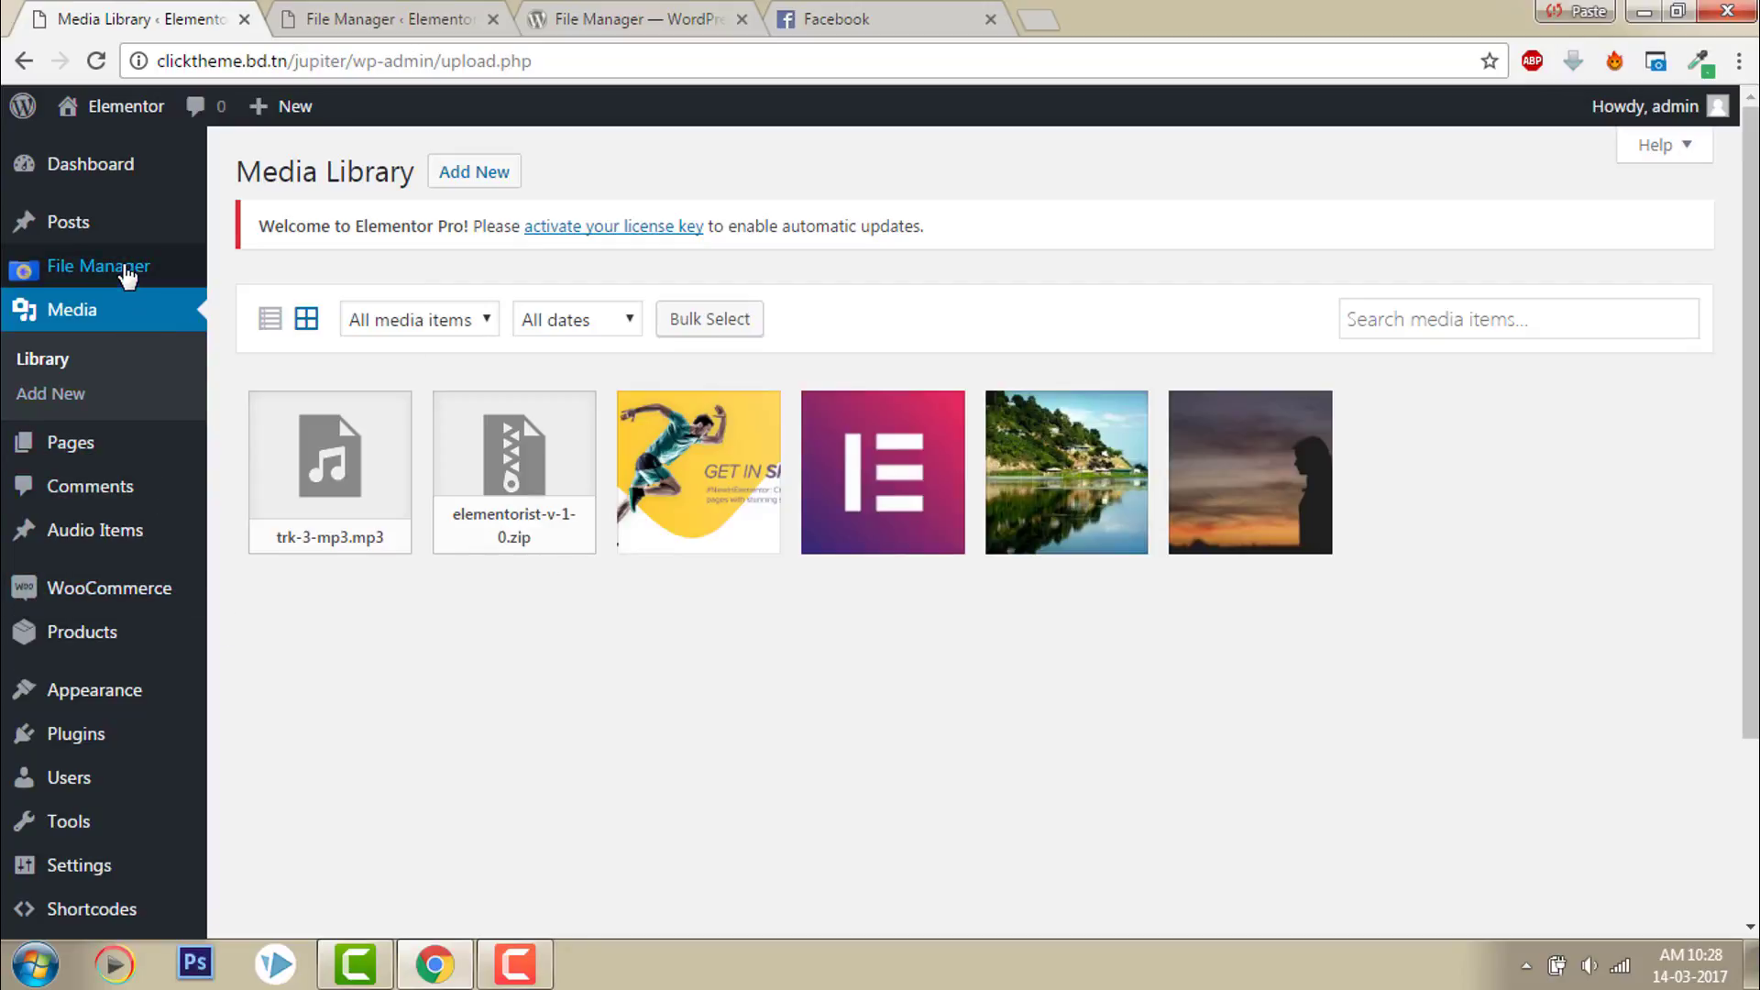
Return to File Manager's plugins folder and view the context menus for addon-elements and elementor
{"action": "left_click", "coordinate": [127, 274]}
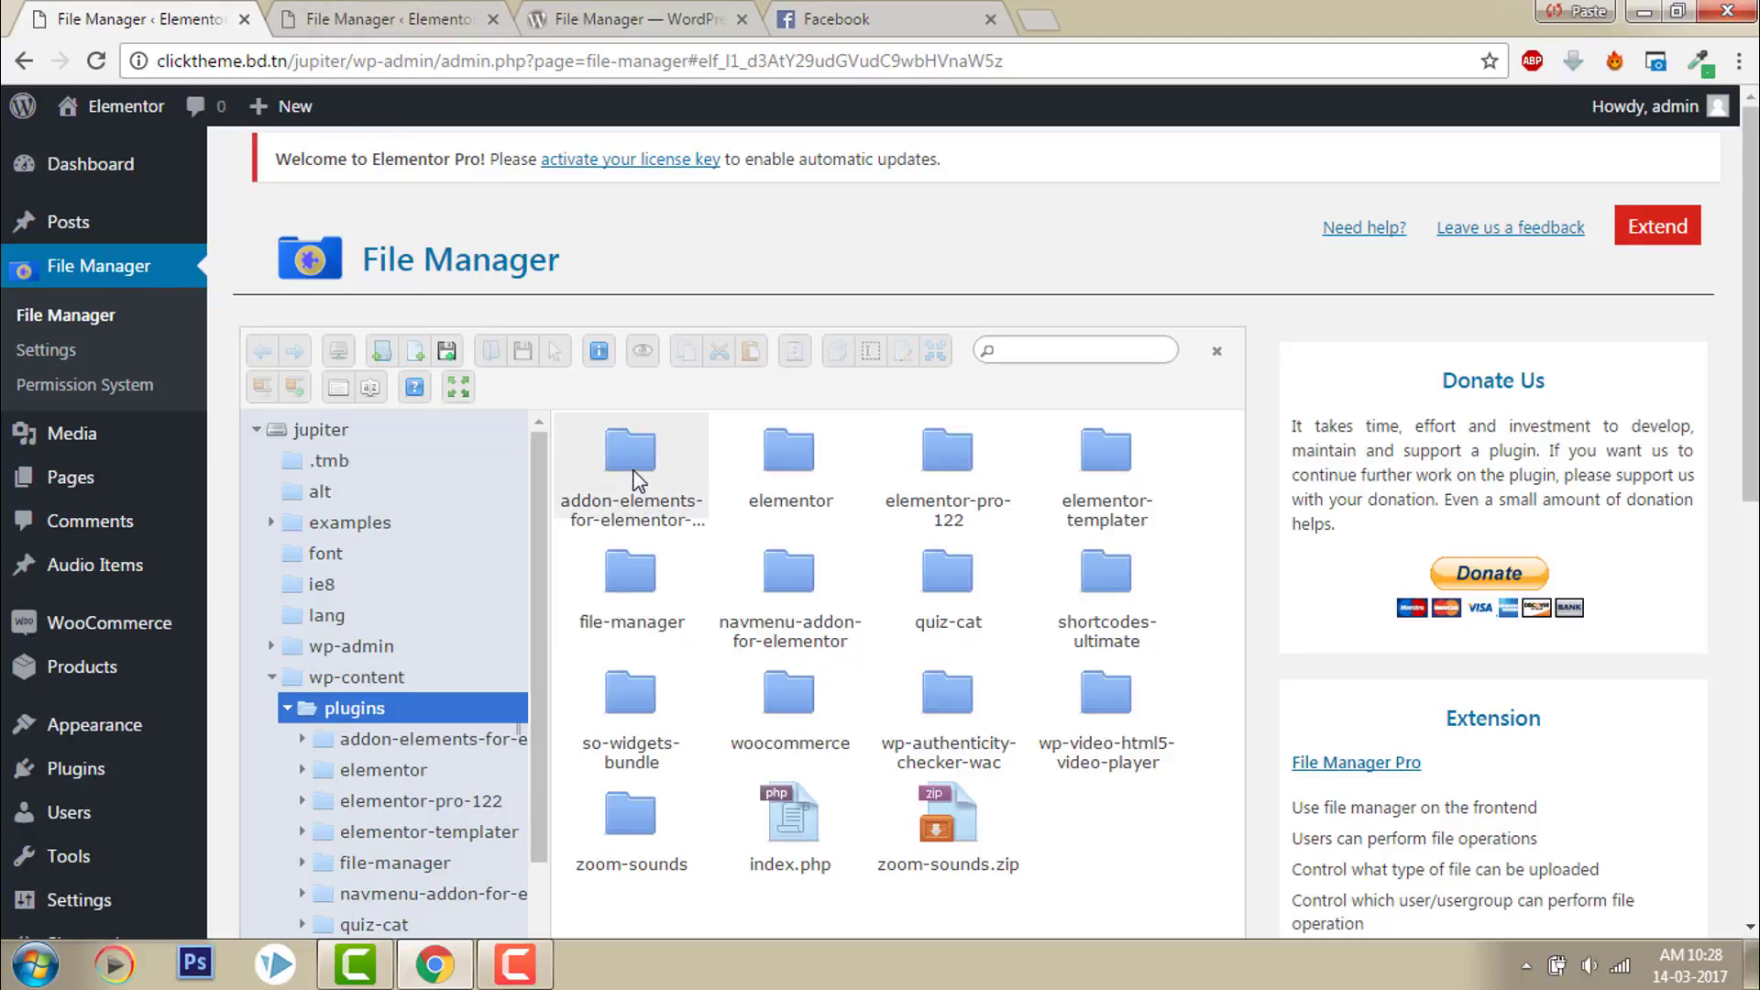
{"action": "right_click", "coordinate": [634, 471]}
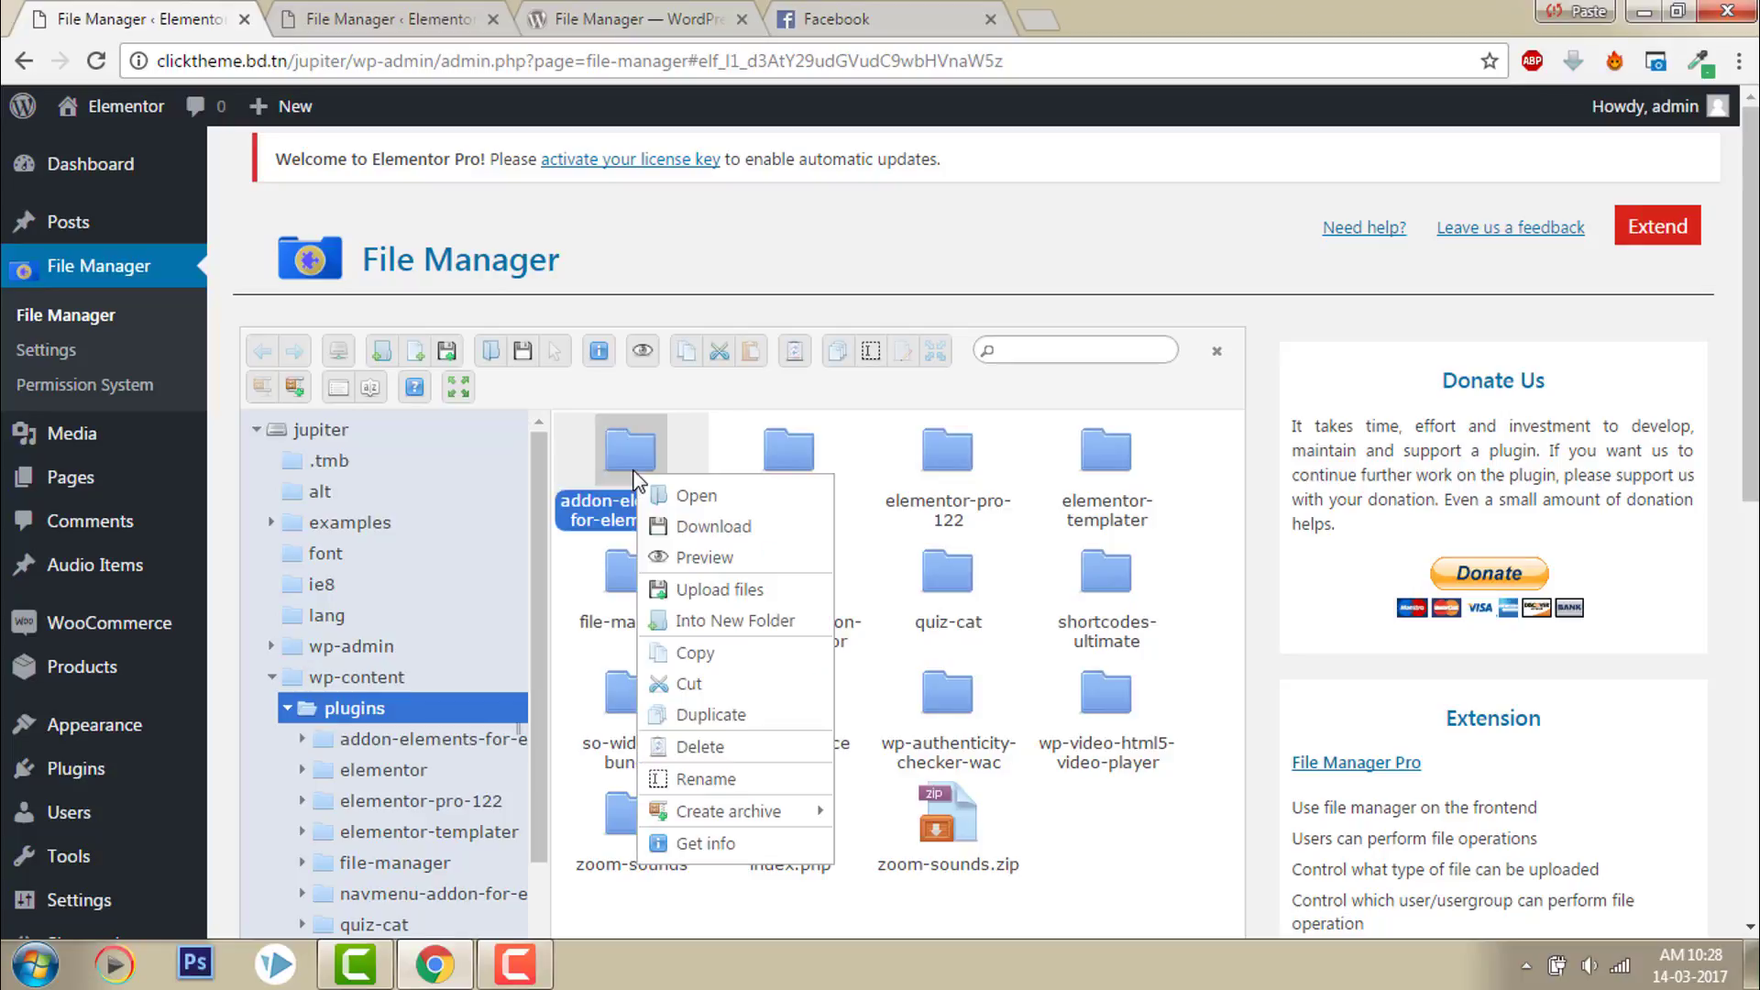
{"action": "right_click", "coordinate": [768, 461]}
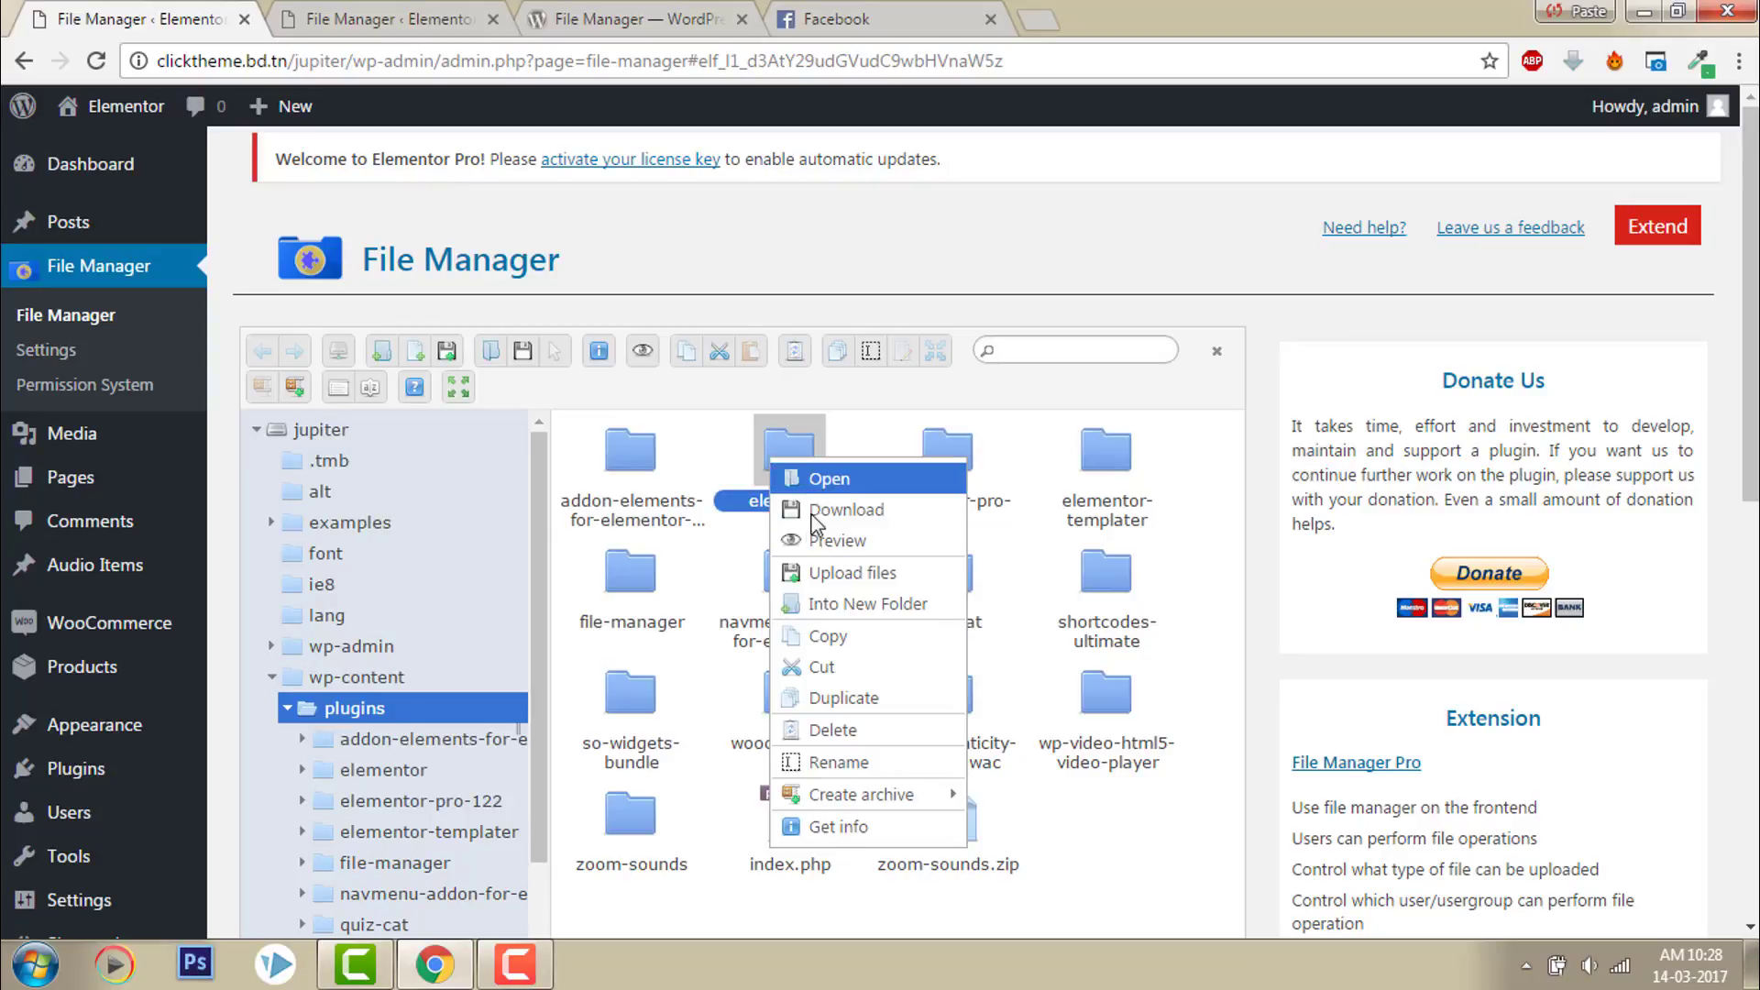
{"action": "mouse_move", "coordinate": [807, 805]}
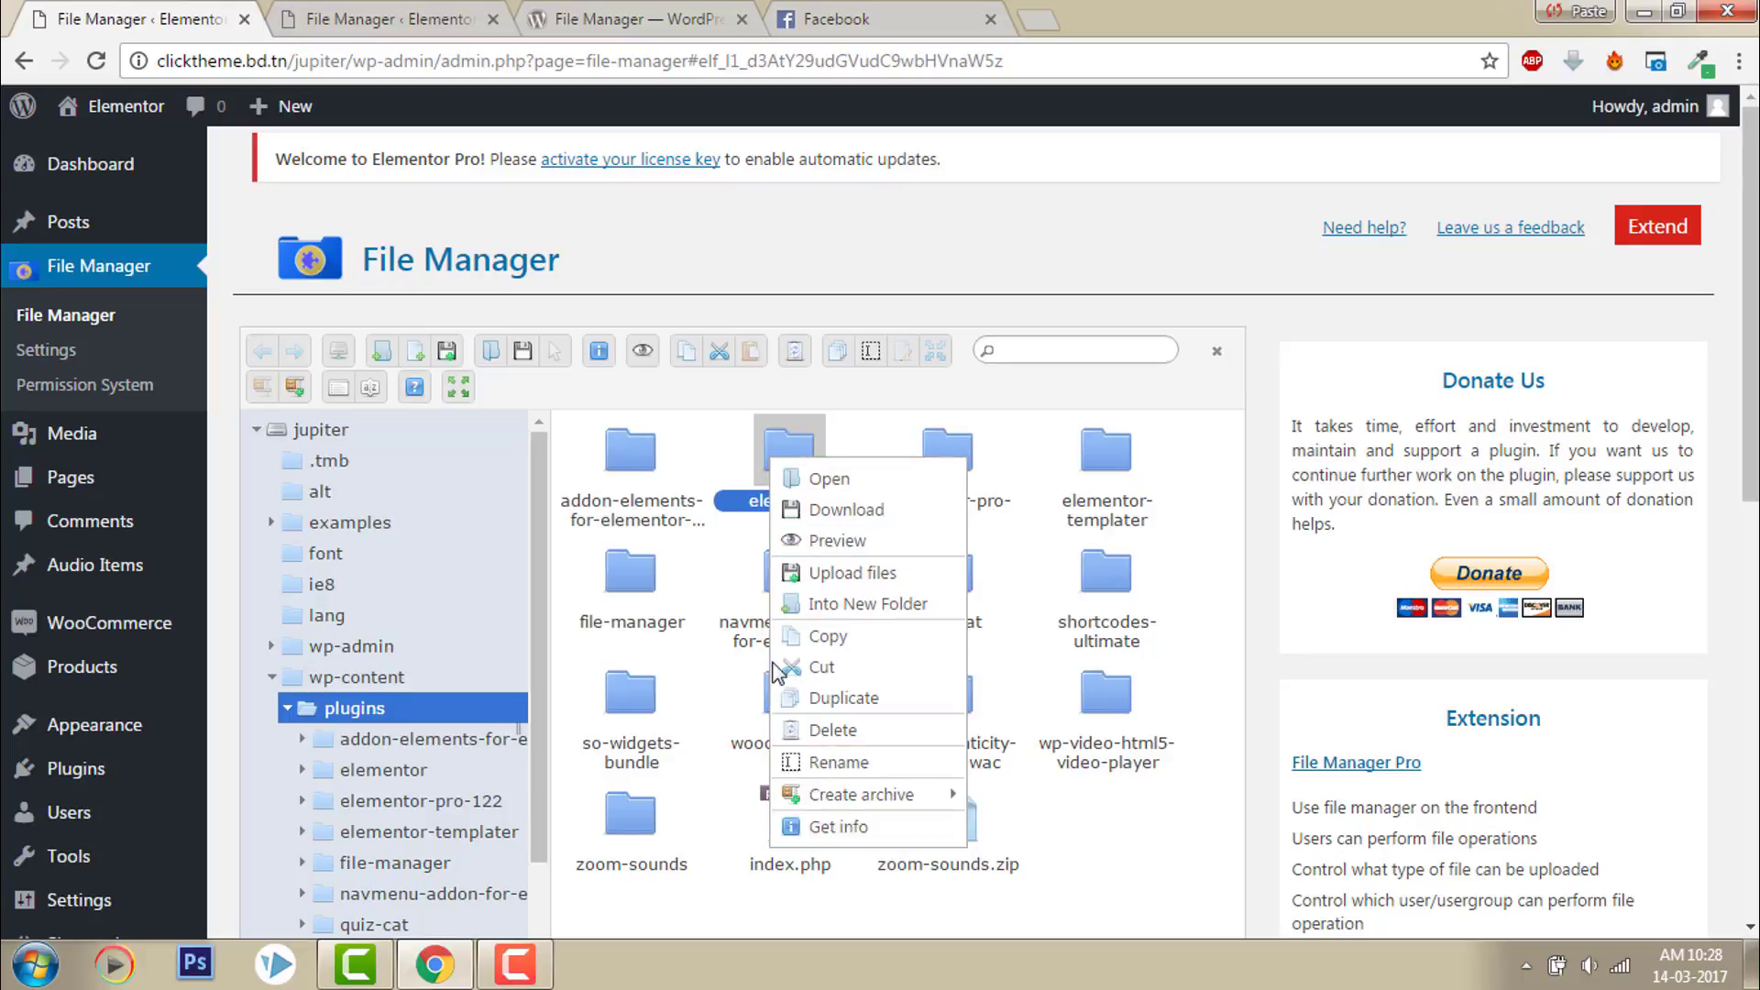
Open the addon-elements readme.txt in the file editor, scroll through it, then return to WordPress.org
{"action": "double_click", "coordinate": [632, 463]}
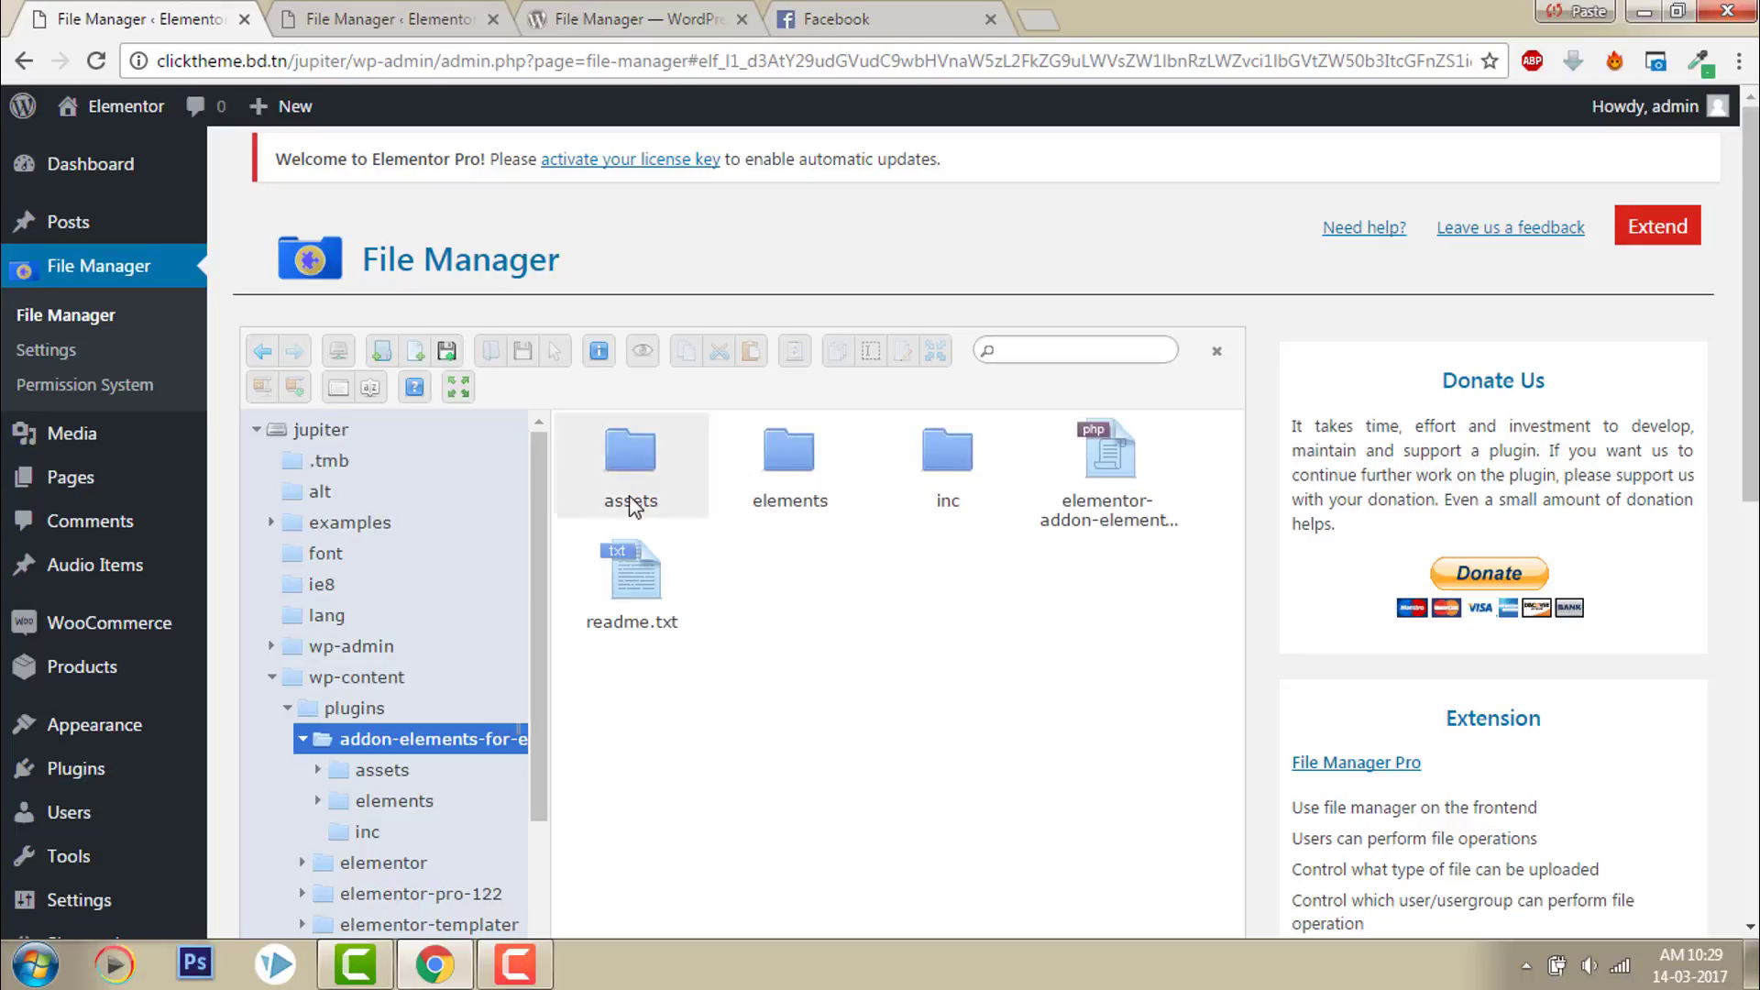
{"action": "left_click", "coordinate": [629, 565]}
{"action": "right_click", "coordinate": [629, 568]}
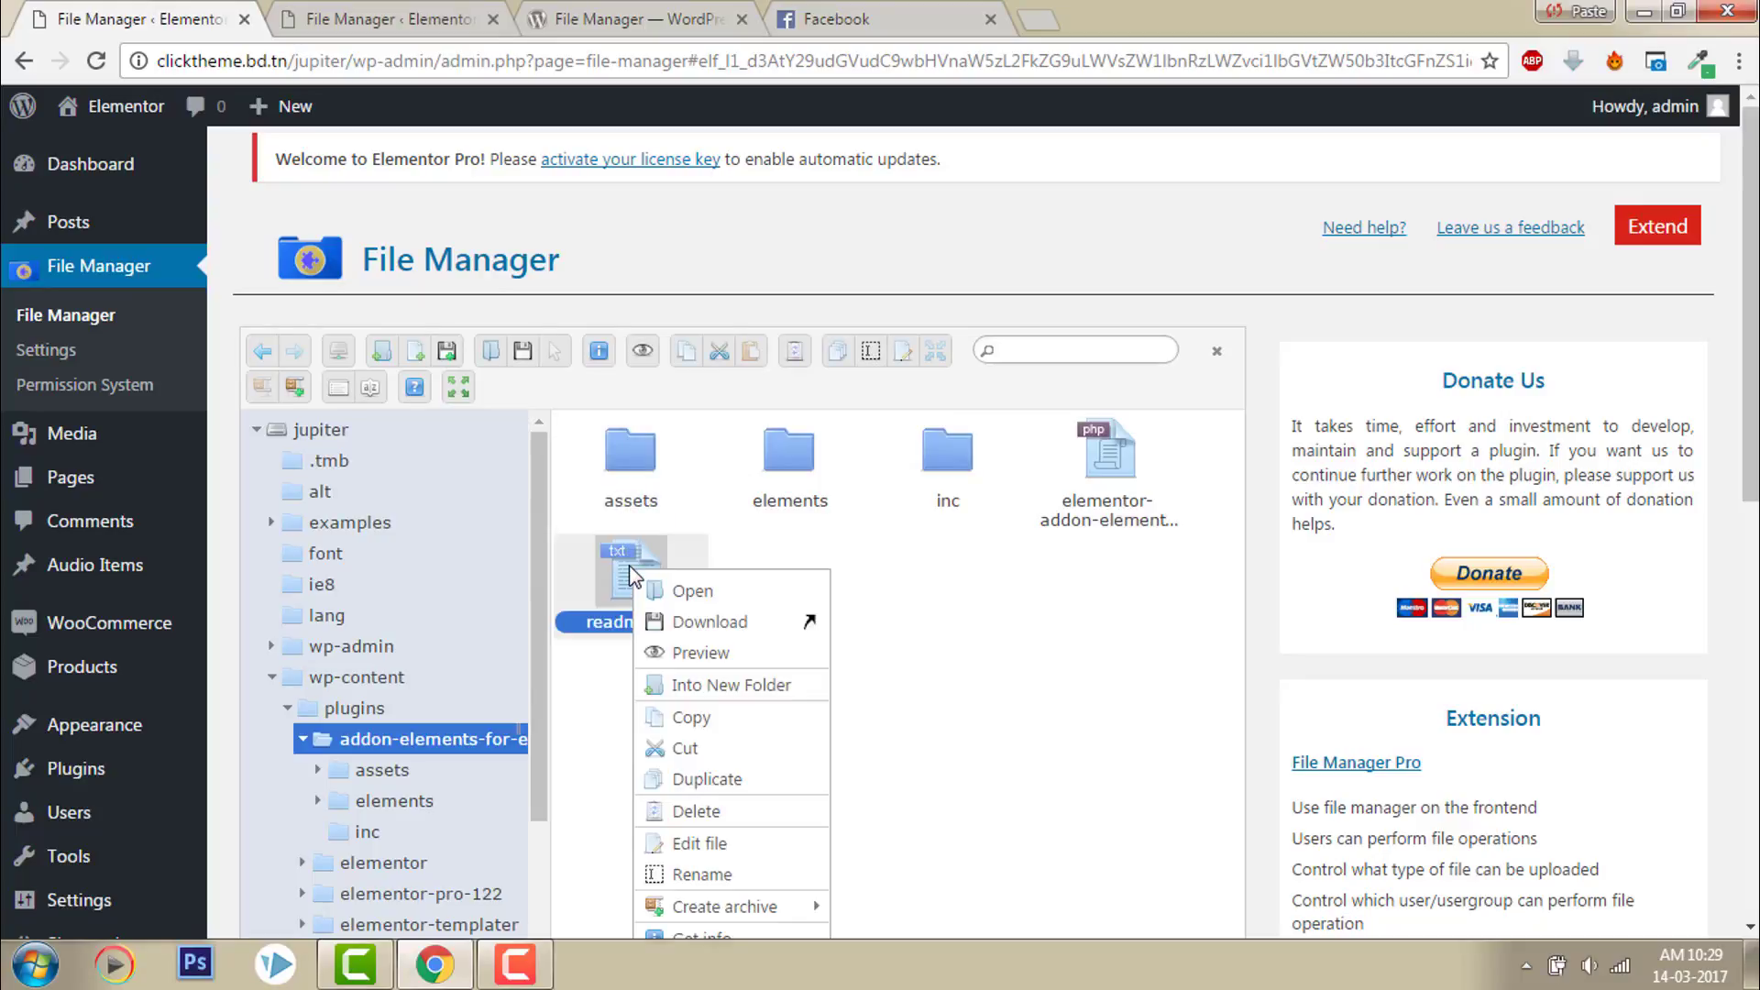
{"action": "left_click", "coordinate": [699, 843]}
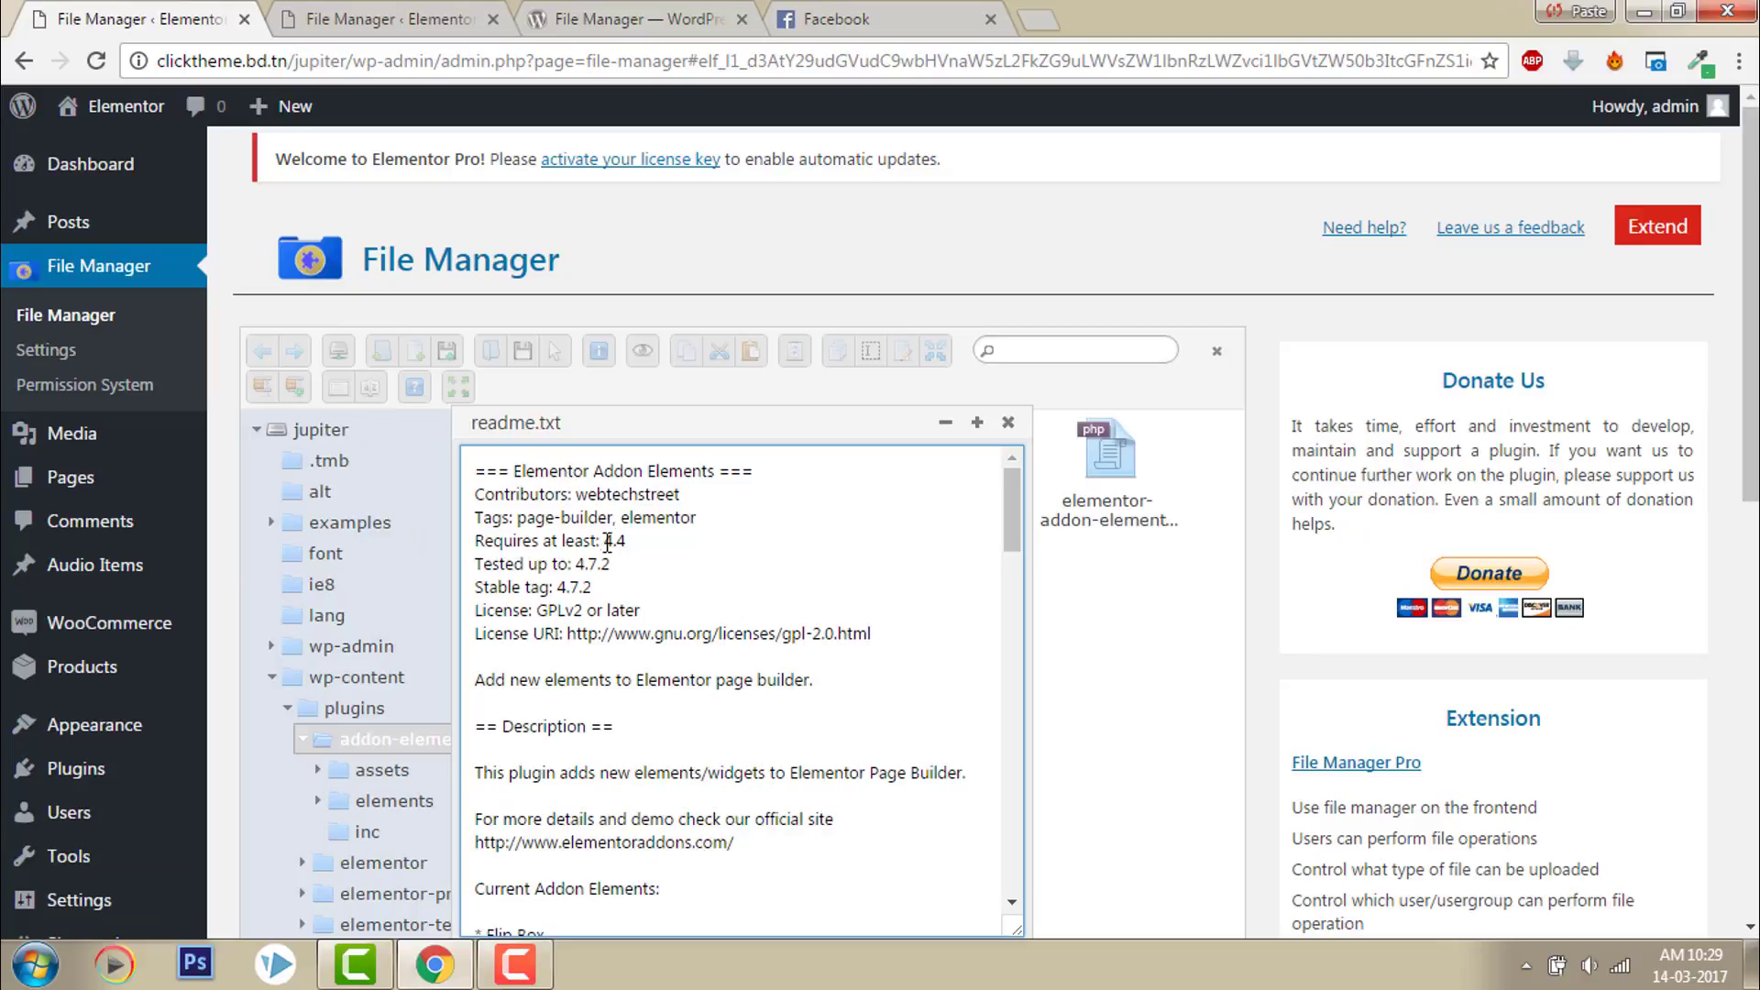
{"action": "left_click_drag", "start_coordinate": [1008, 527], "coordinate": [1005, 844]}
{"action": "scroll", "coordinate": [1006, 844], "scroll_direction": "down", "scroll_amount": 3}
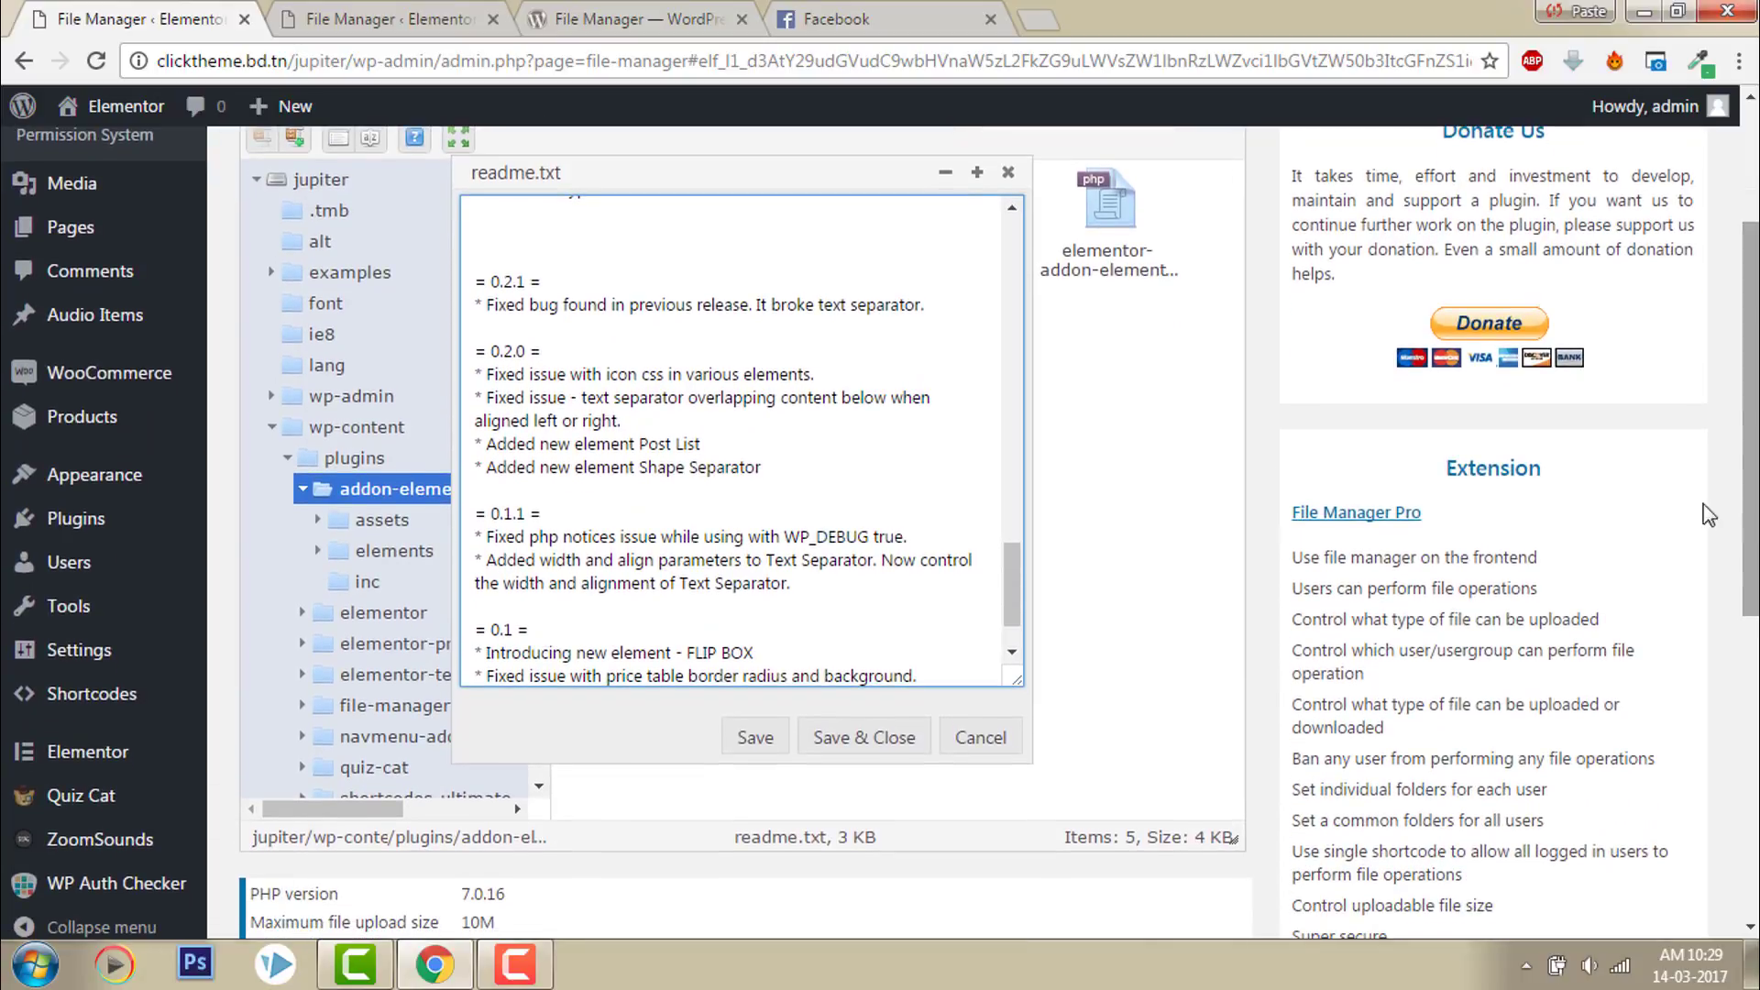
{"action": "left_click", "coordinate": [732, 11]}
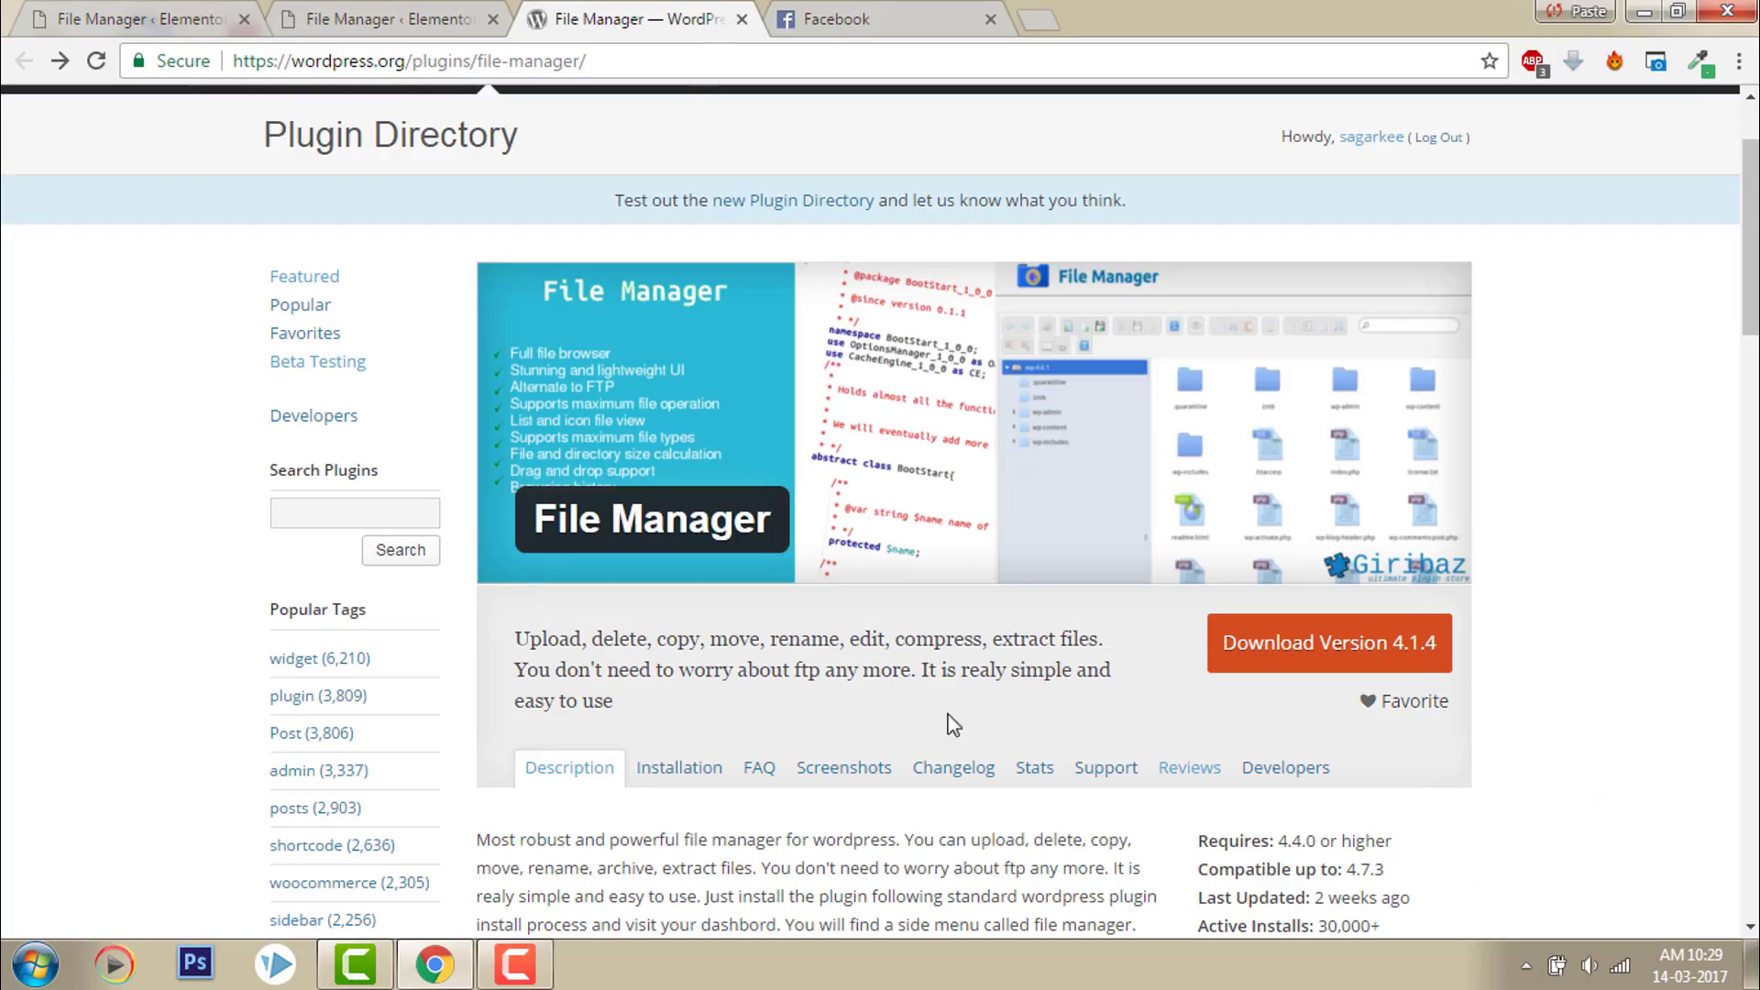
Browse the File Manager plugin's 47 reviews, then return to the site's File Manager tab
{"action": "left_click", "coordinate": [1187, 778]}
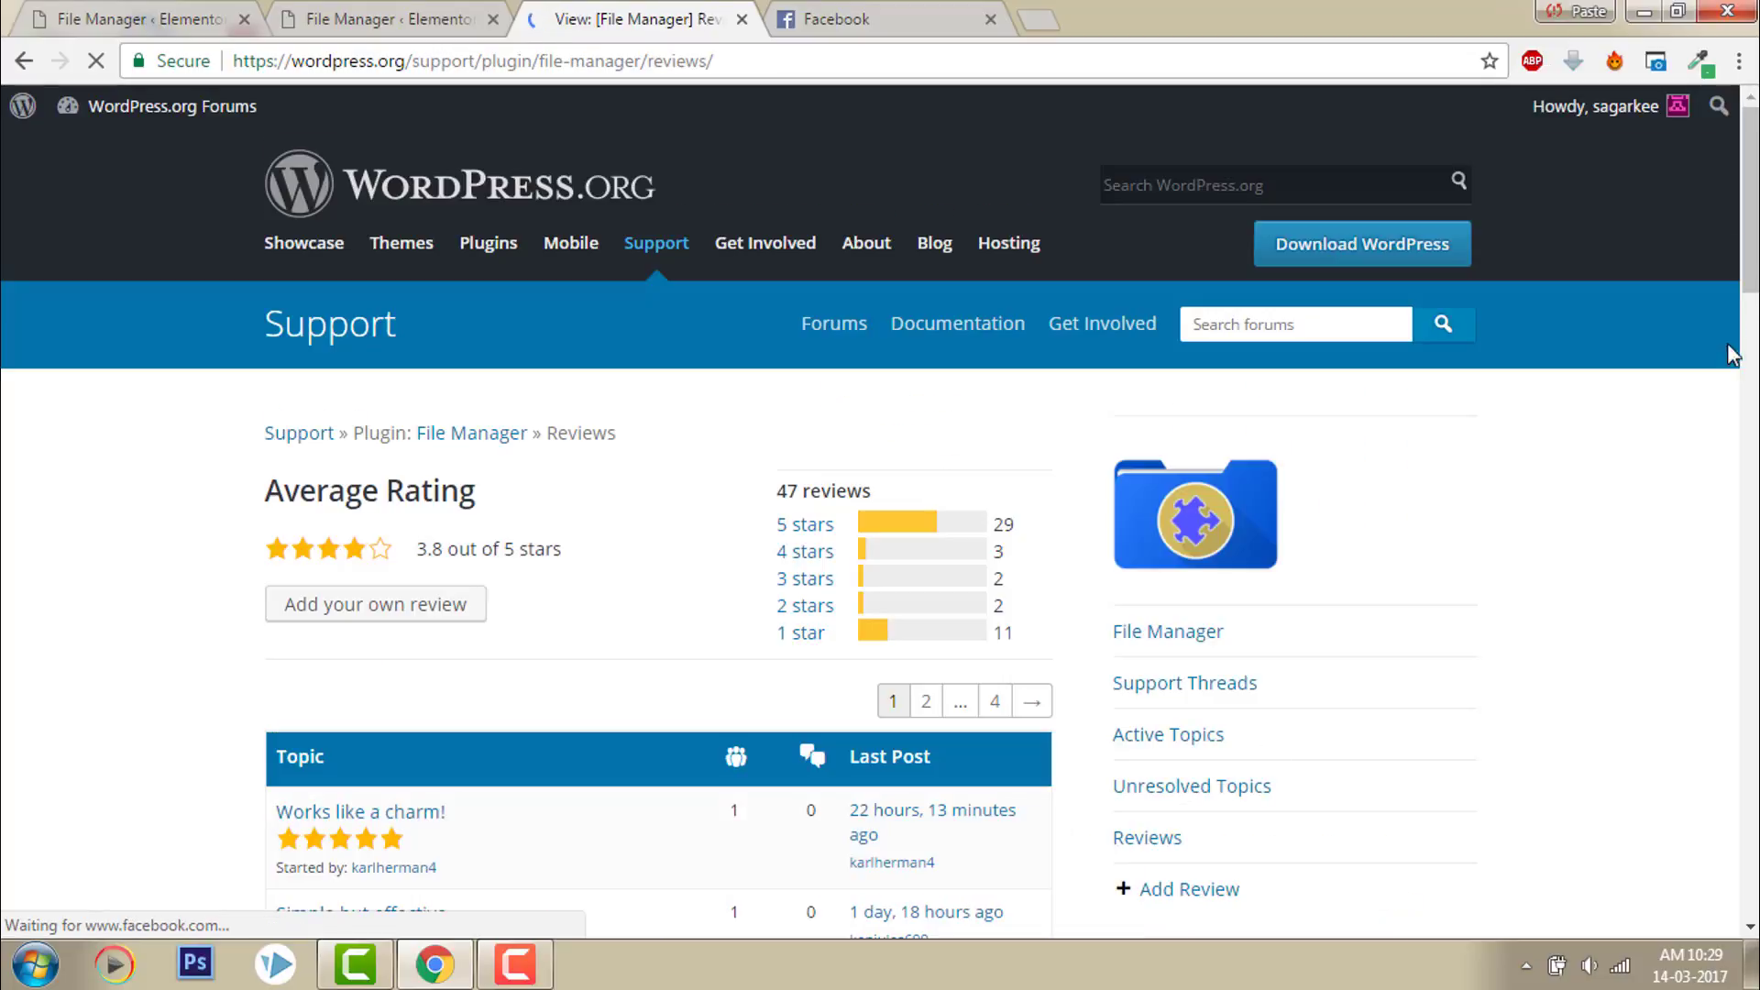
{"action": "left_click_drag", "start_coordinate": [1753, 241], "coordinate": [1752, 323]}
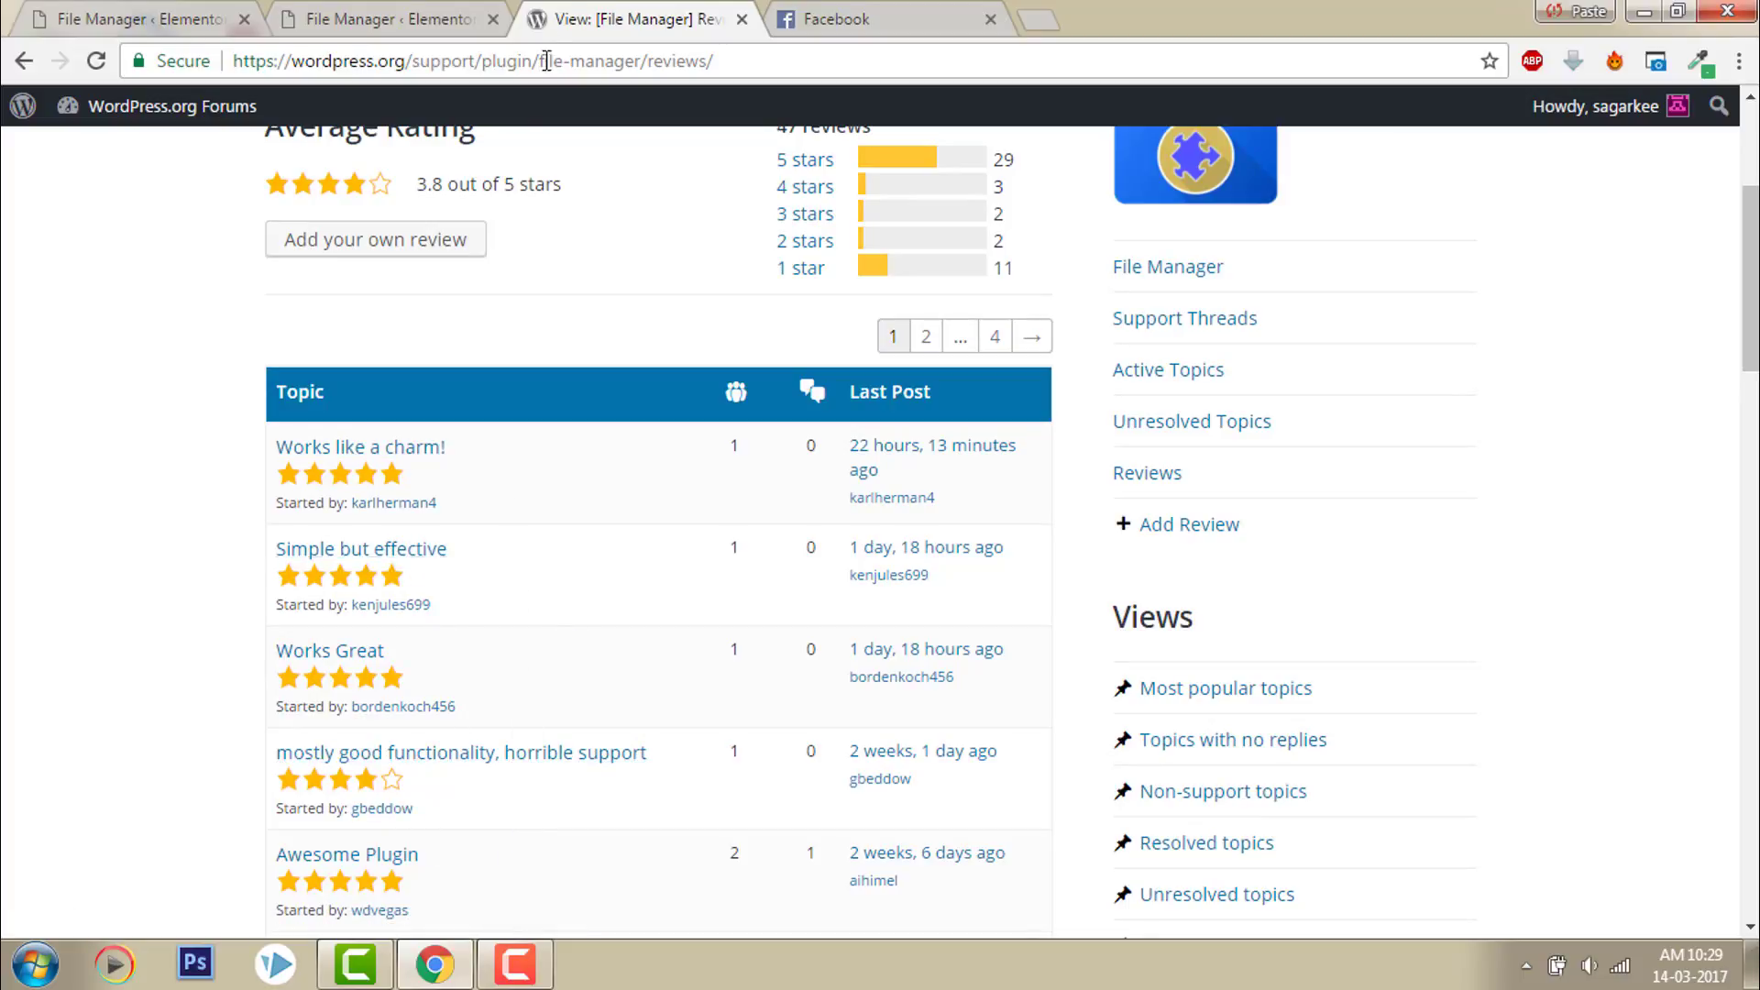
{"action": "left_click", "coordinate": [371, 11]}
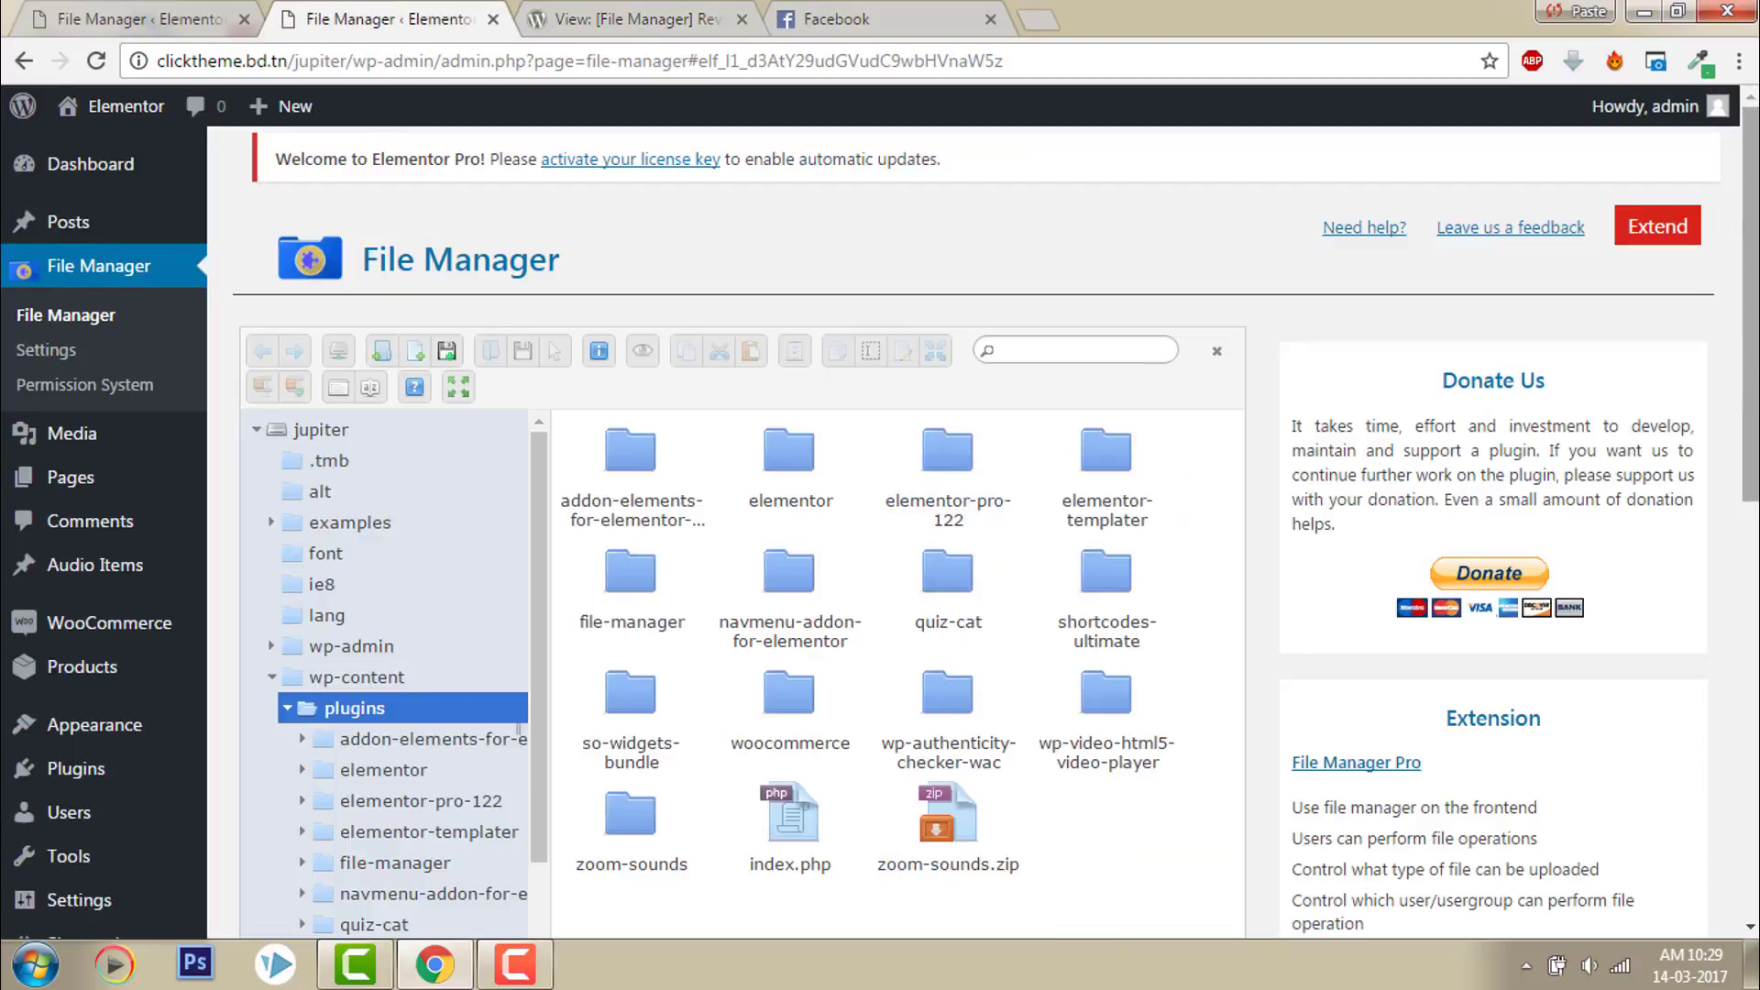
Select zoom-sounds.zip, view its available actions, then dismiss the menu and clear the selection
{"action": "left_click_drag", "start_coordinate": [1750, 330], "coordinate": [1750, 424]}
{"action": "left_click", "coordinate": [917, 628]}
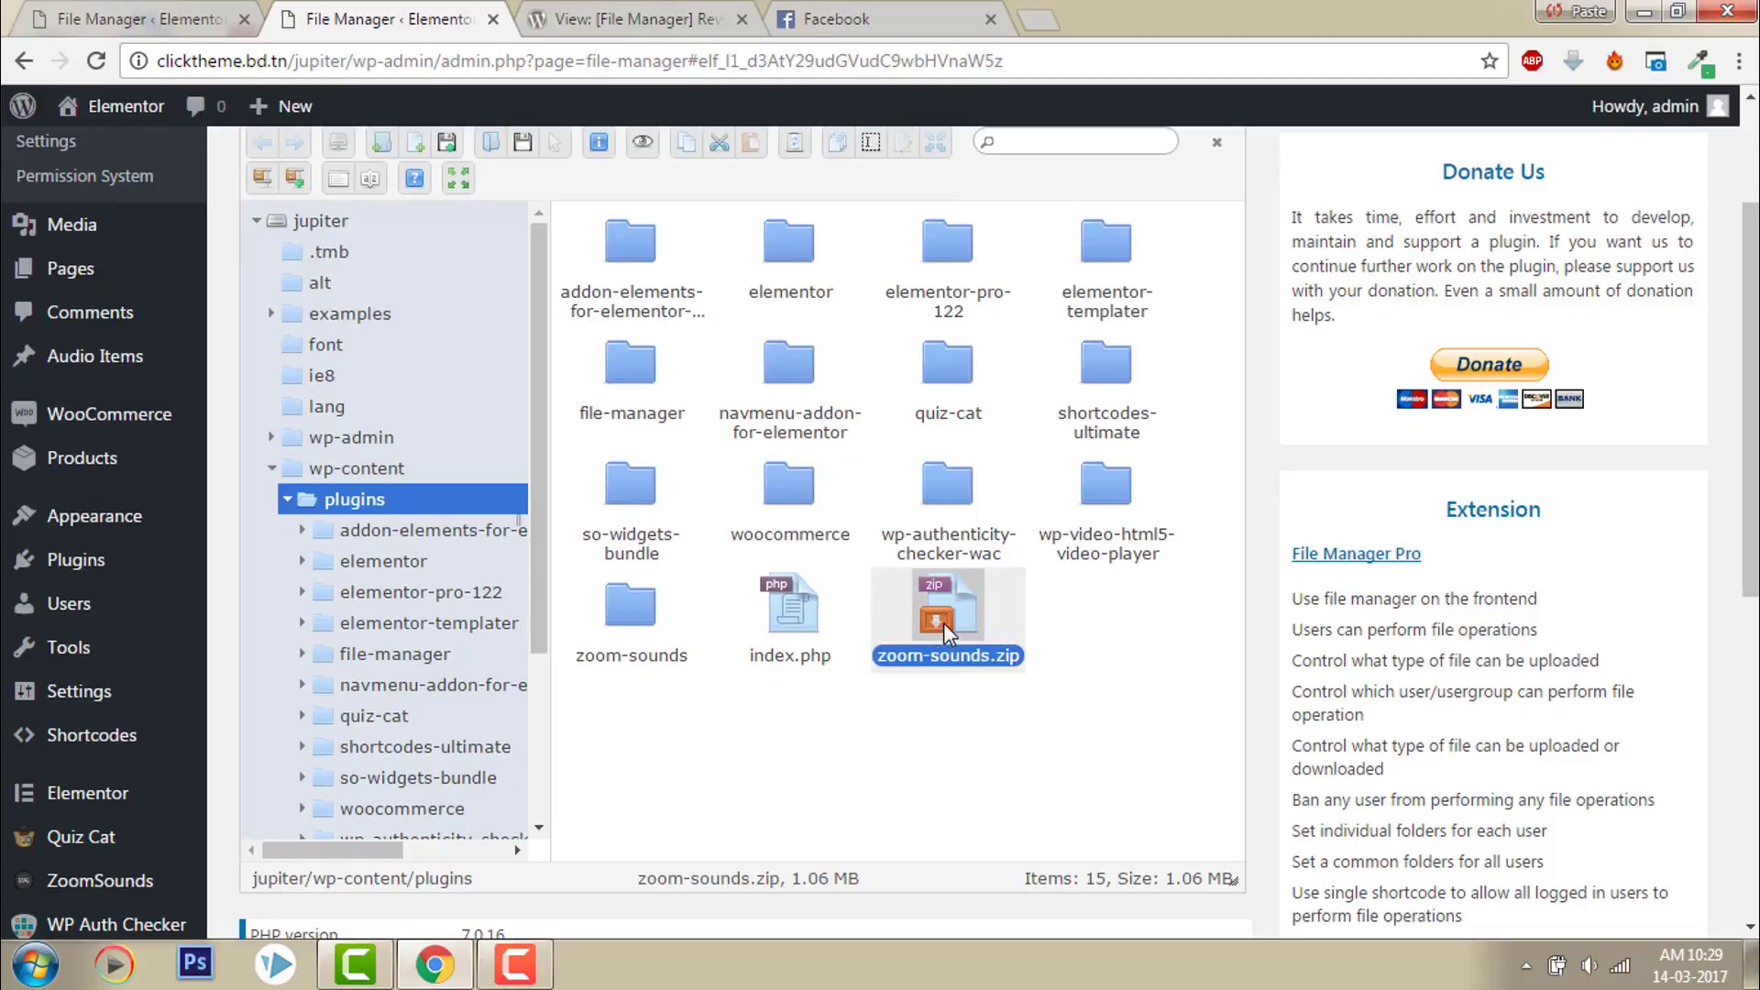
{"action": "left_click", "coordinate": [619, 625]}
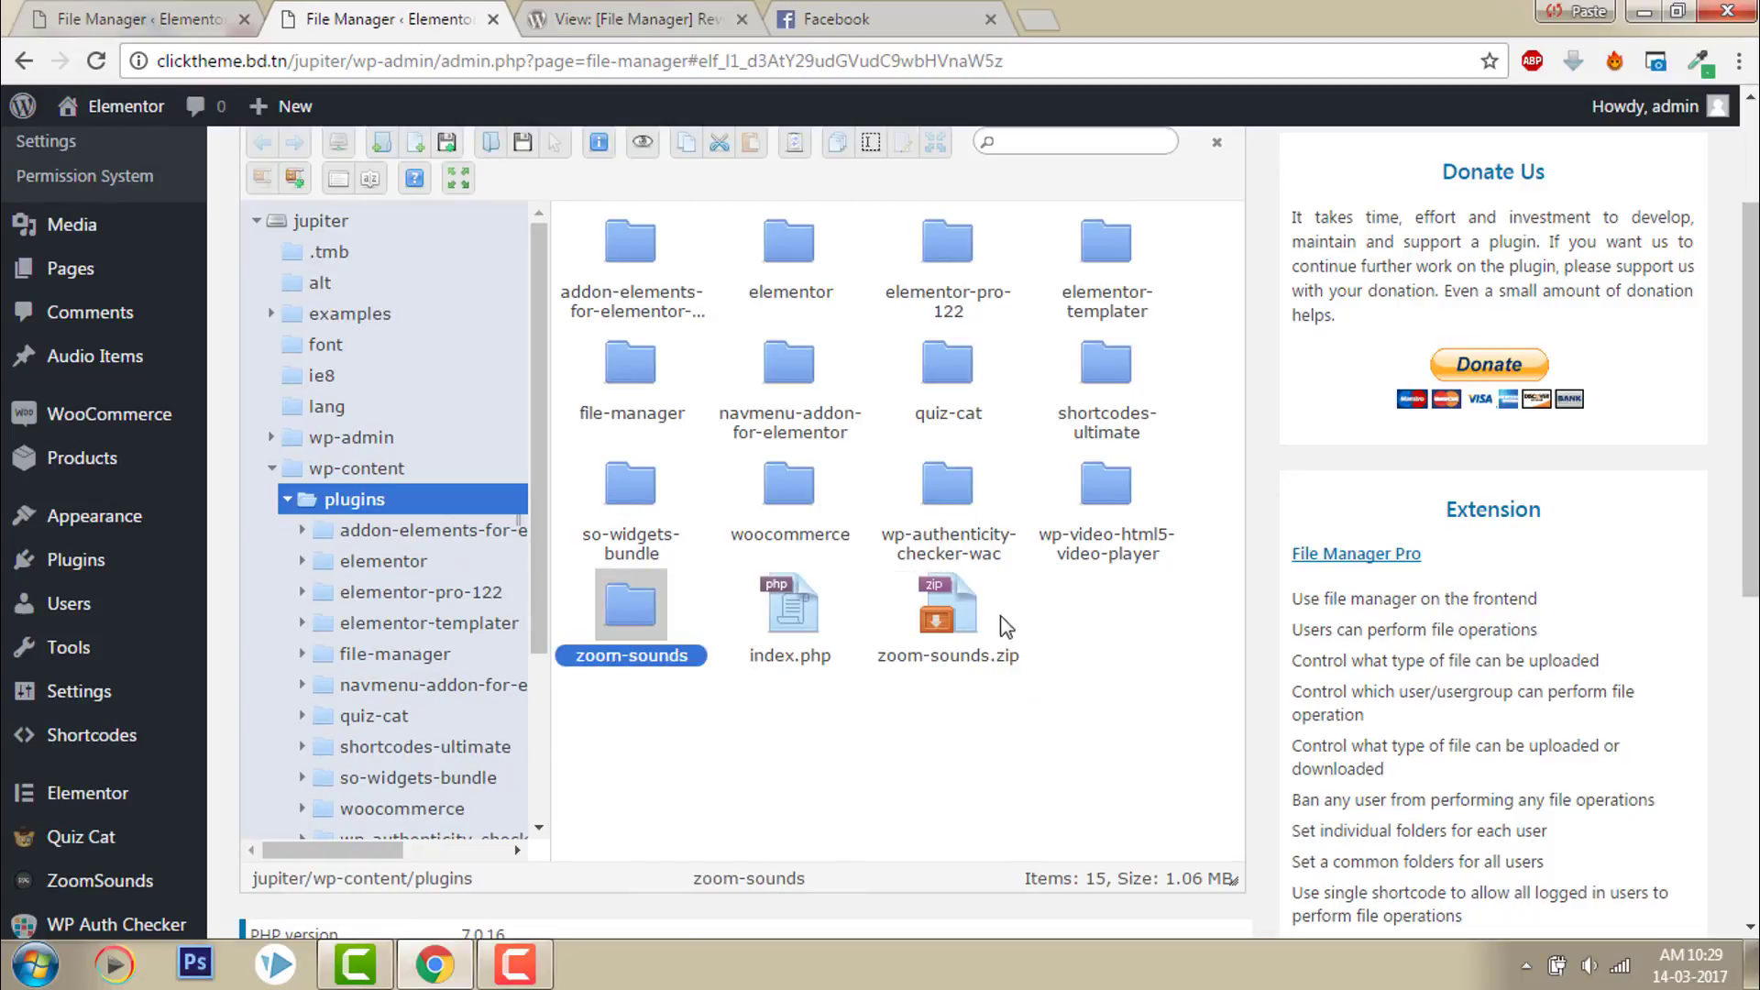
{"action": "left_click", "coordinate": [977, 608]}
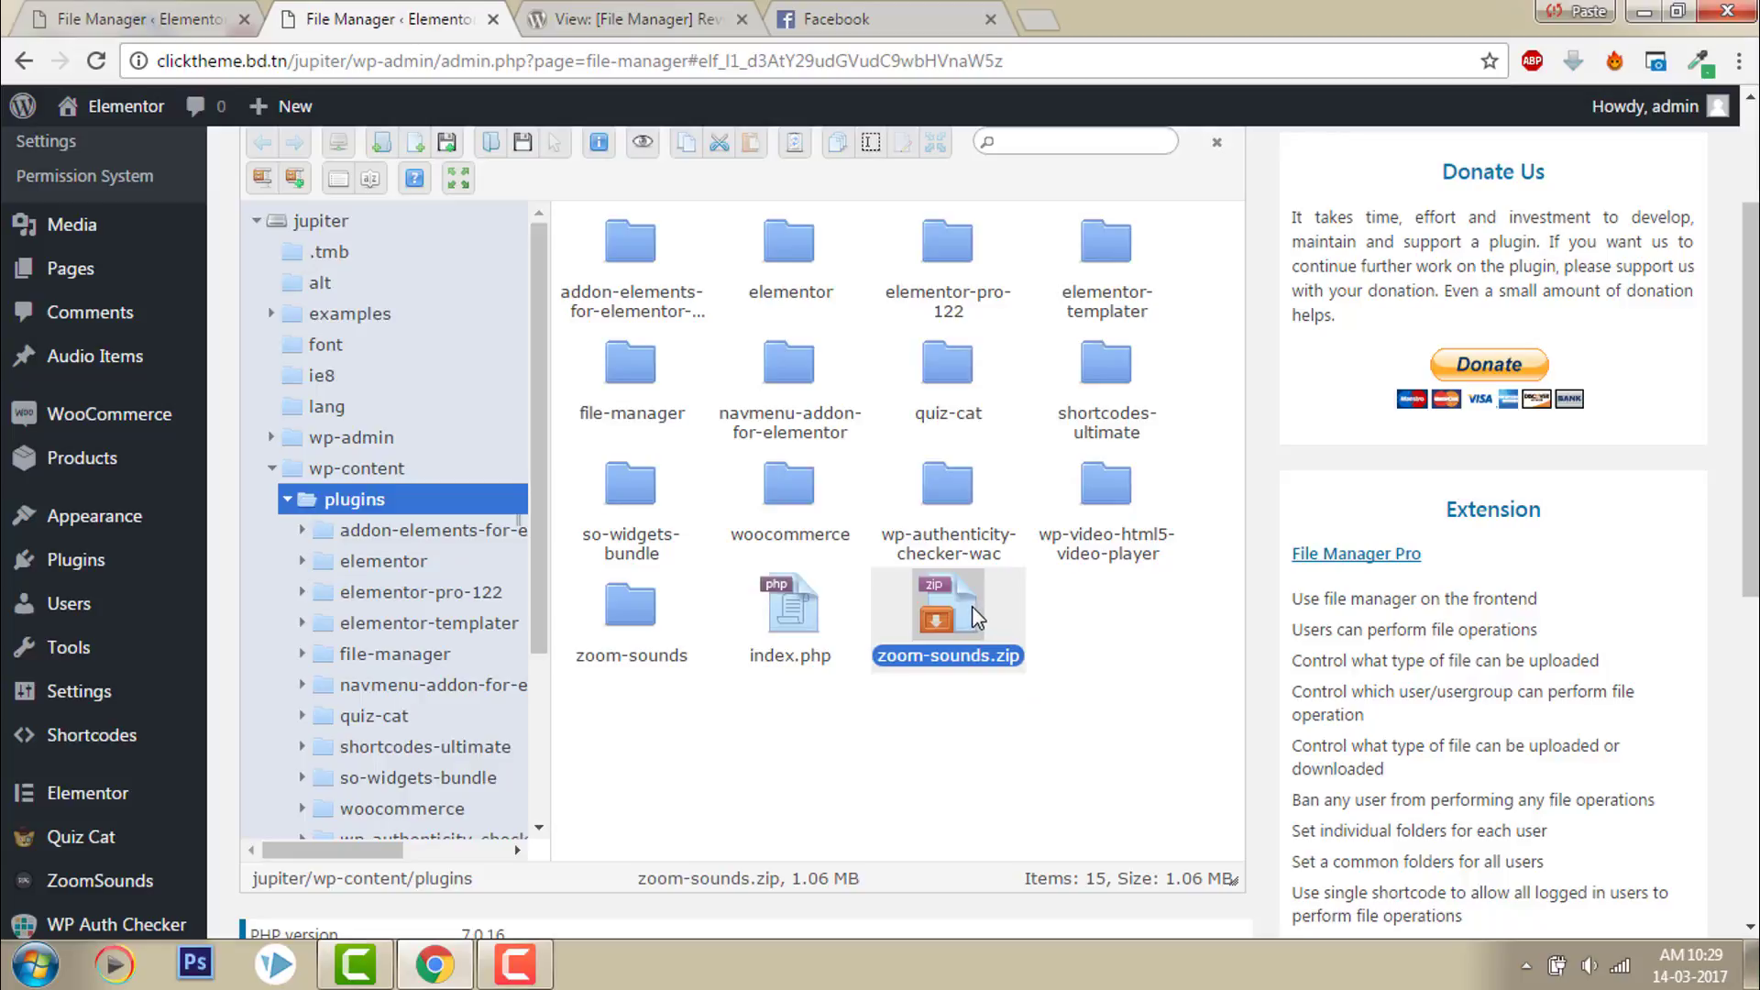
{"action": "right_click", "coordinate": [971, 607]}
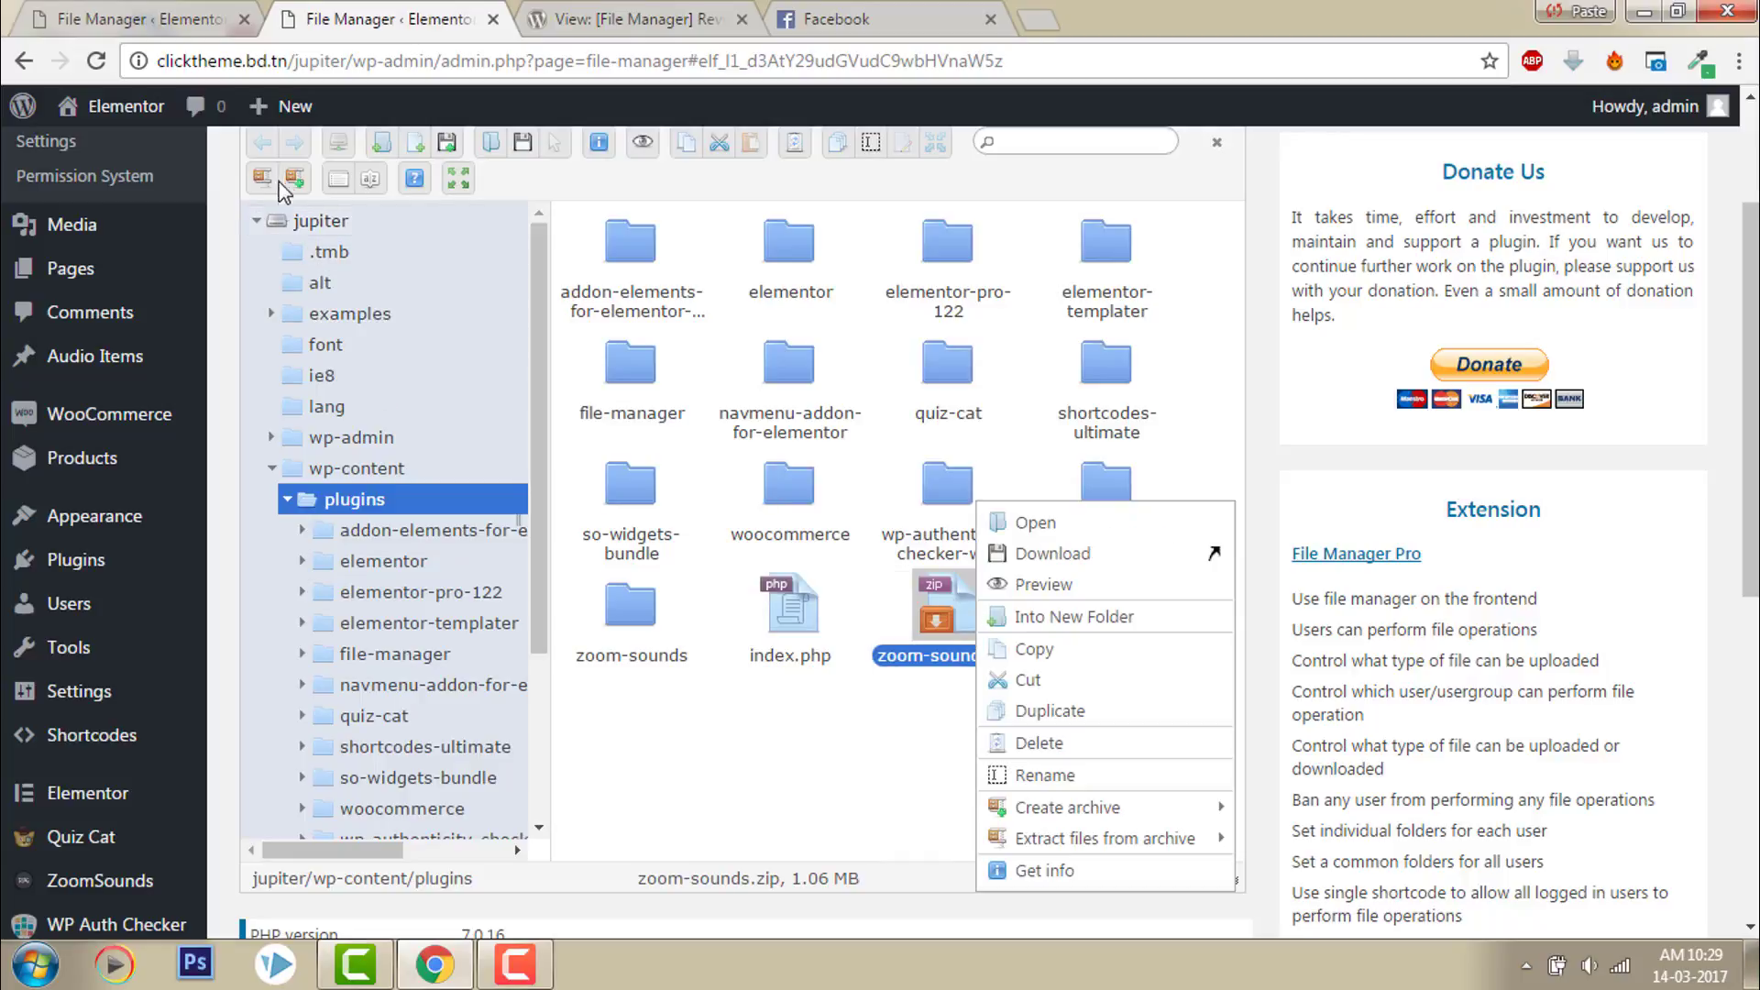
{"action": "scroll", "coordinate": [910, 346], "scroll_direction": "up", "scroll_amount": 2}
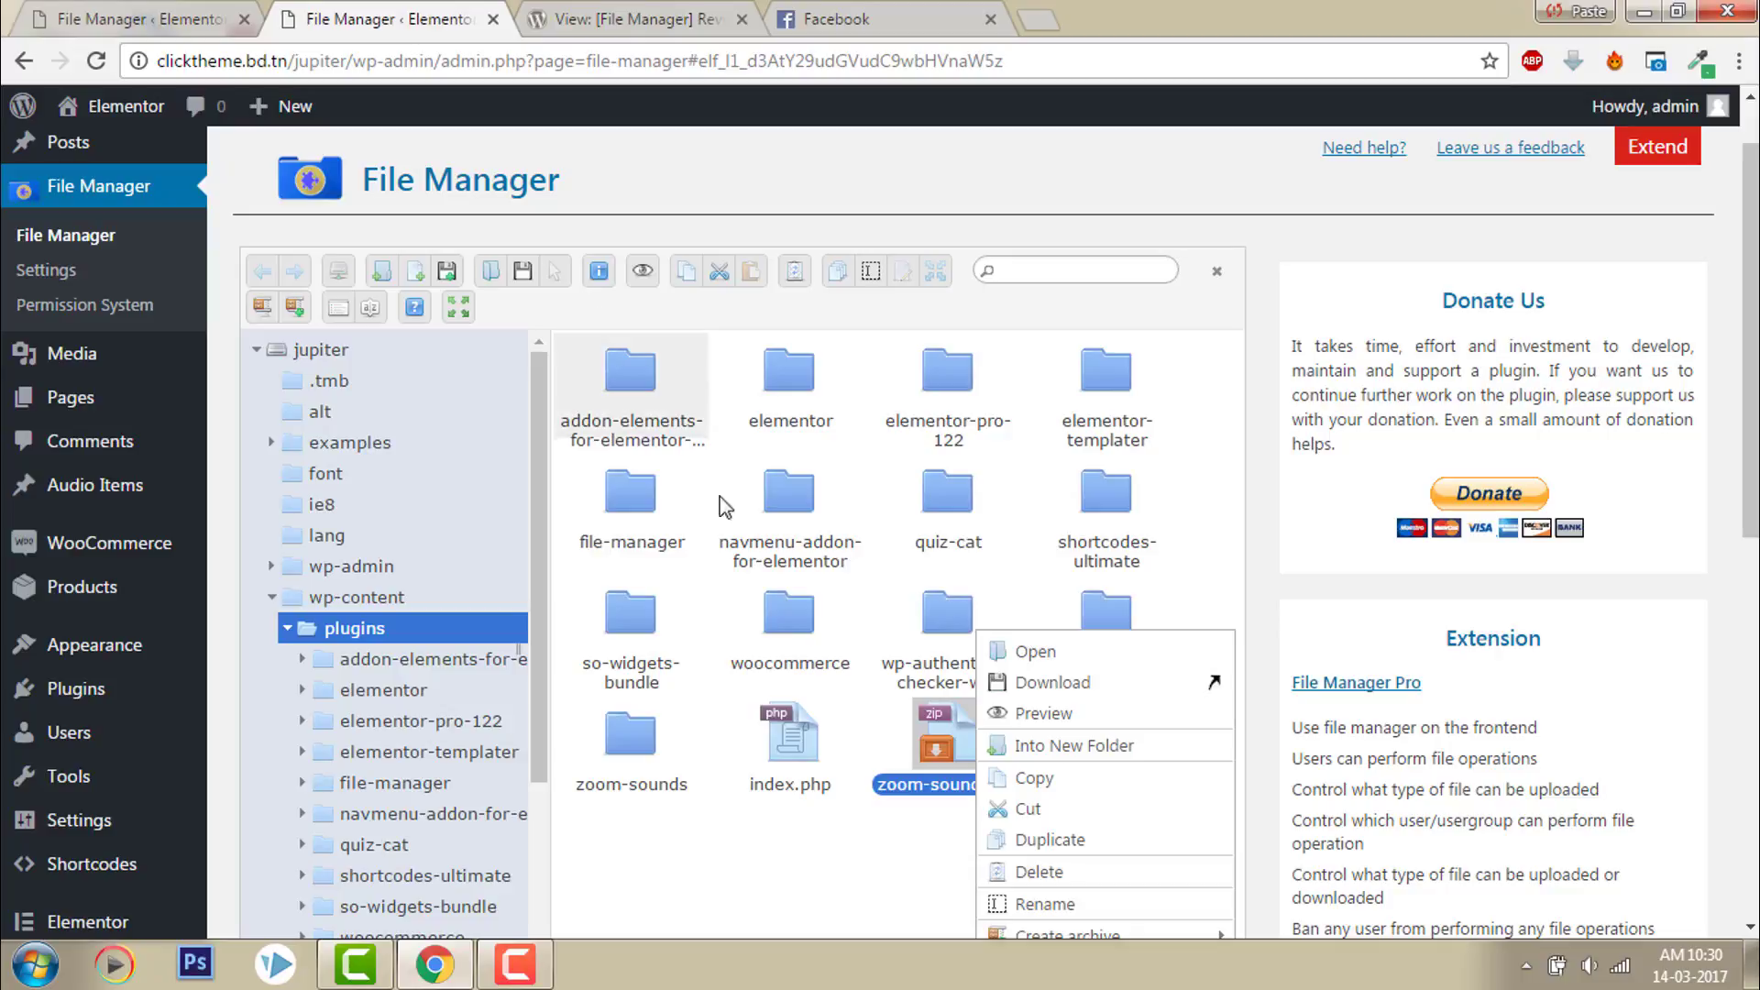
{"action": "left_click", "coordinate": [713, 866]}
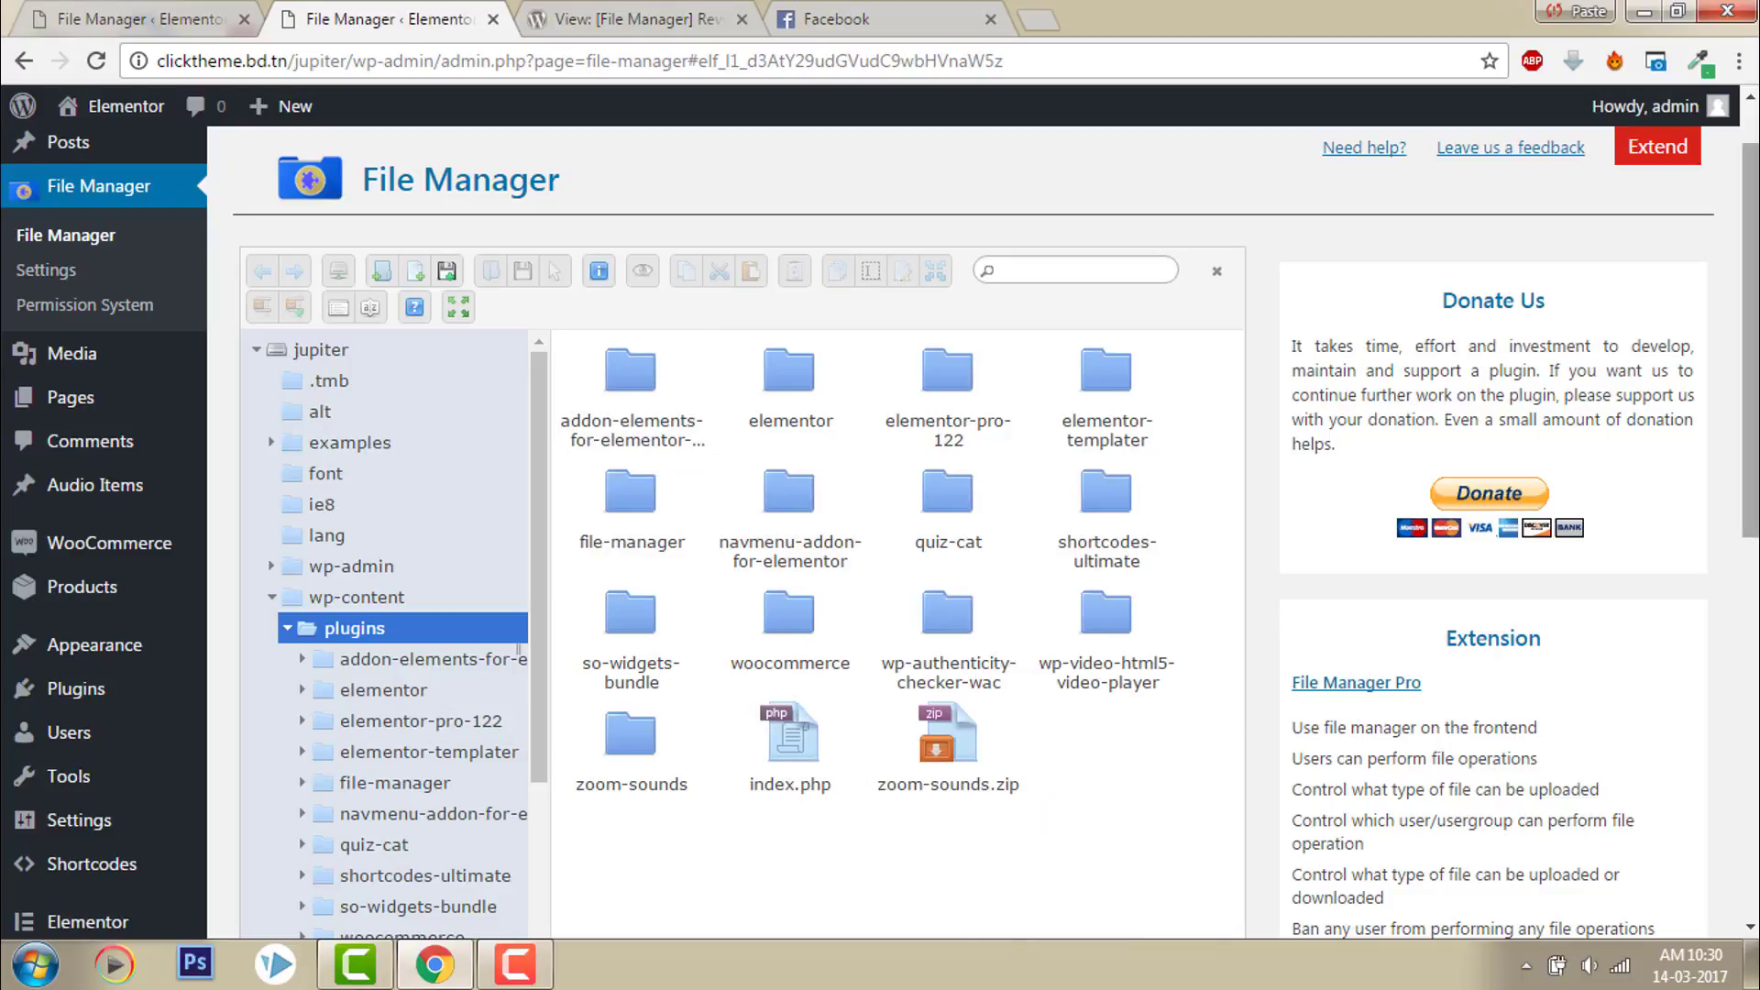
{"action": "scroll", "coordinate": [1109, 586], "scroll_direction": "down", "scroll_amount": 1}
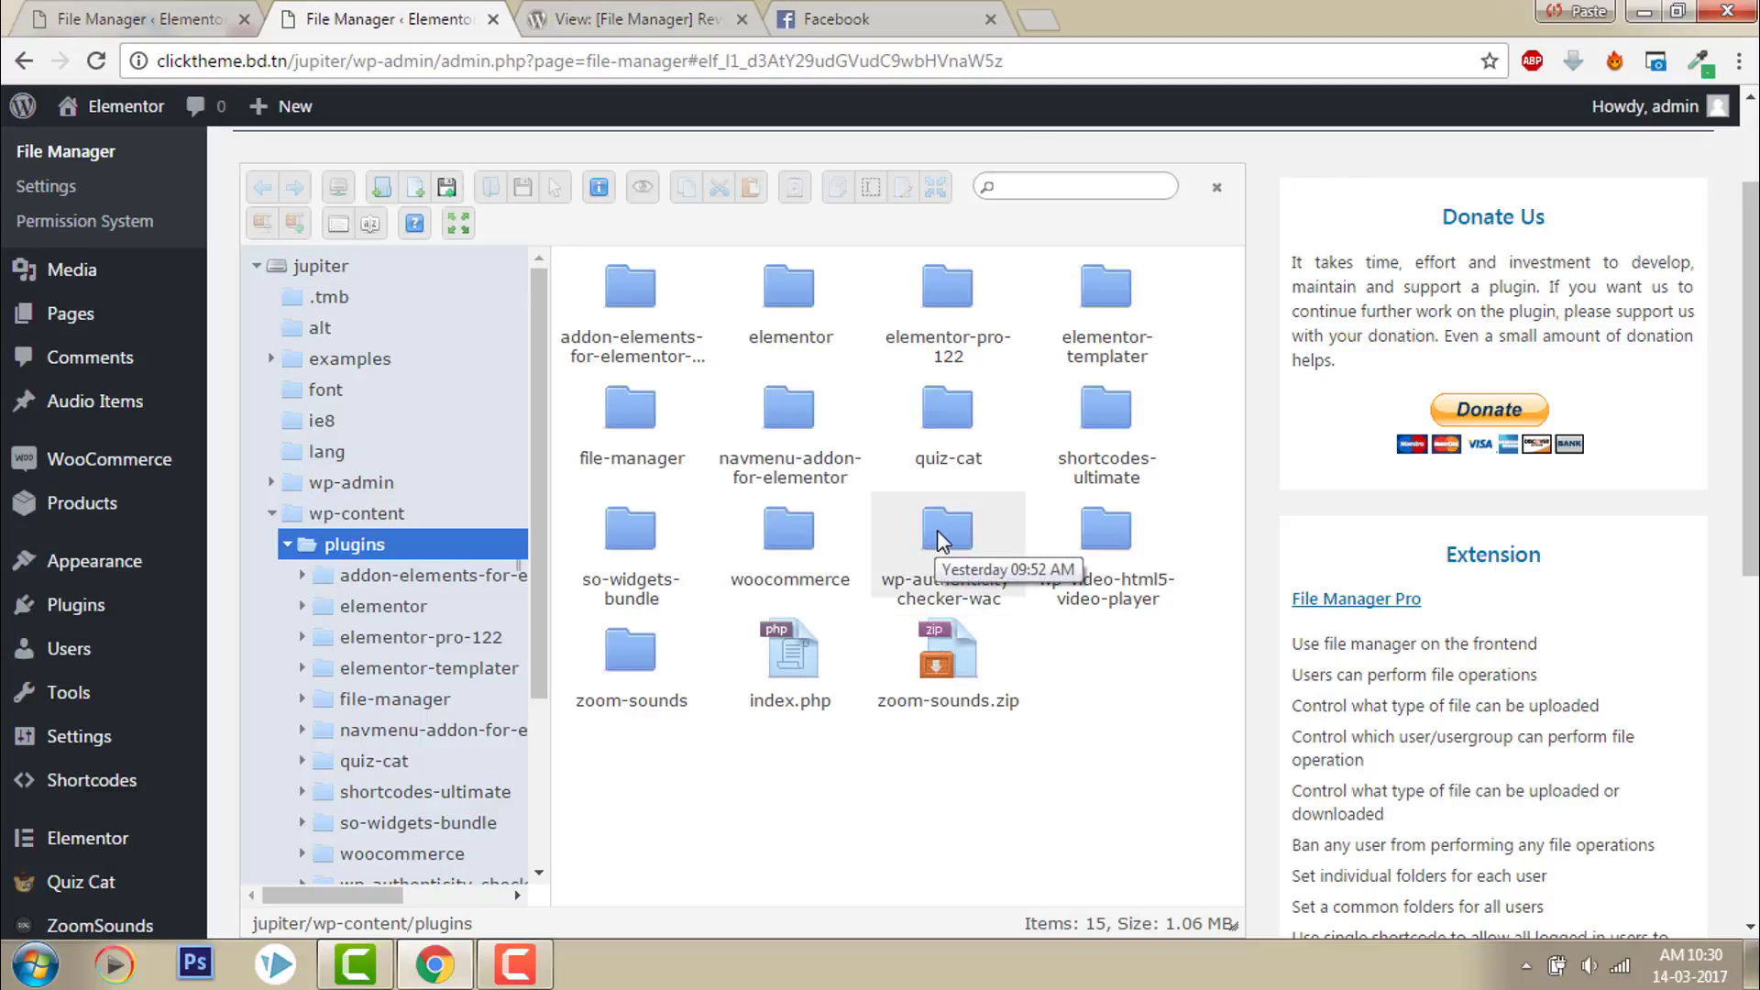
Drag the 6.94 MB AIR Imphal news MP3 from Downloads into the plugins folder
{"action": "key", "text": "super+r"}
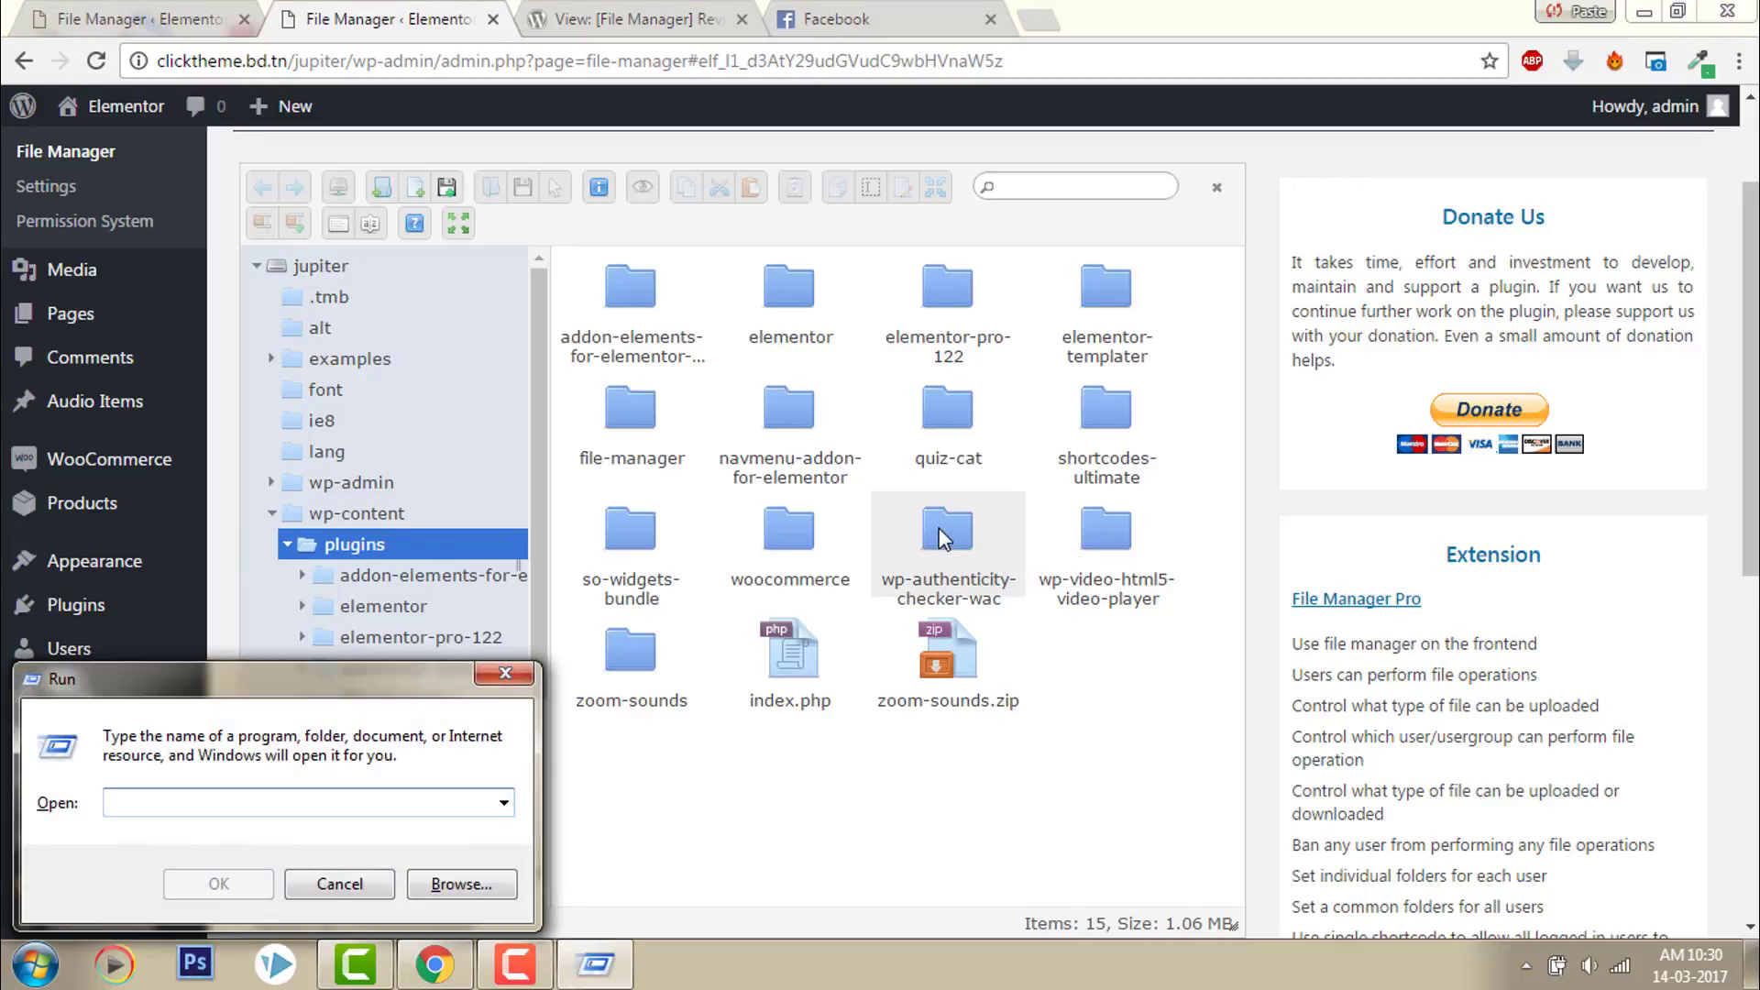
{"action": "left_click", "coordinate": [496, 675]}
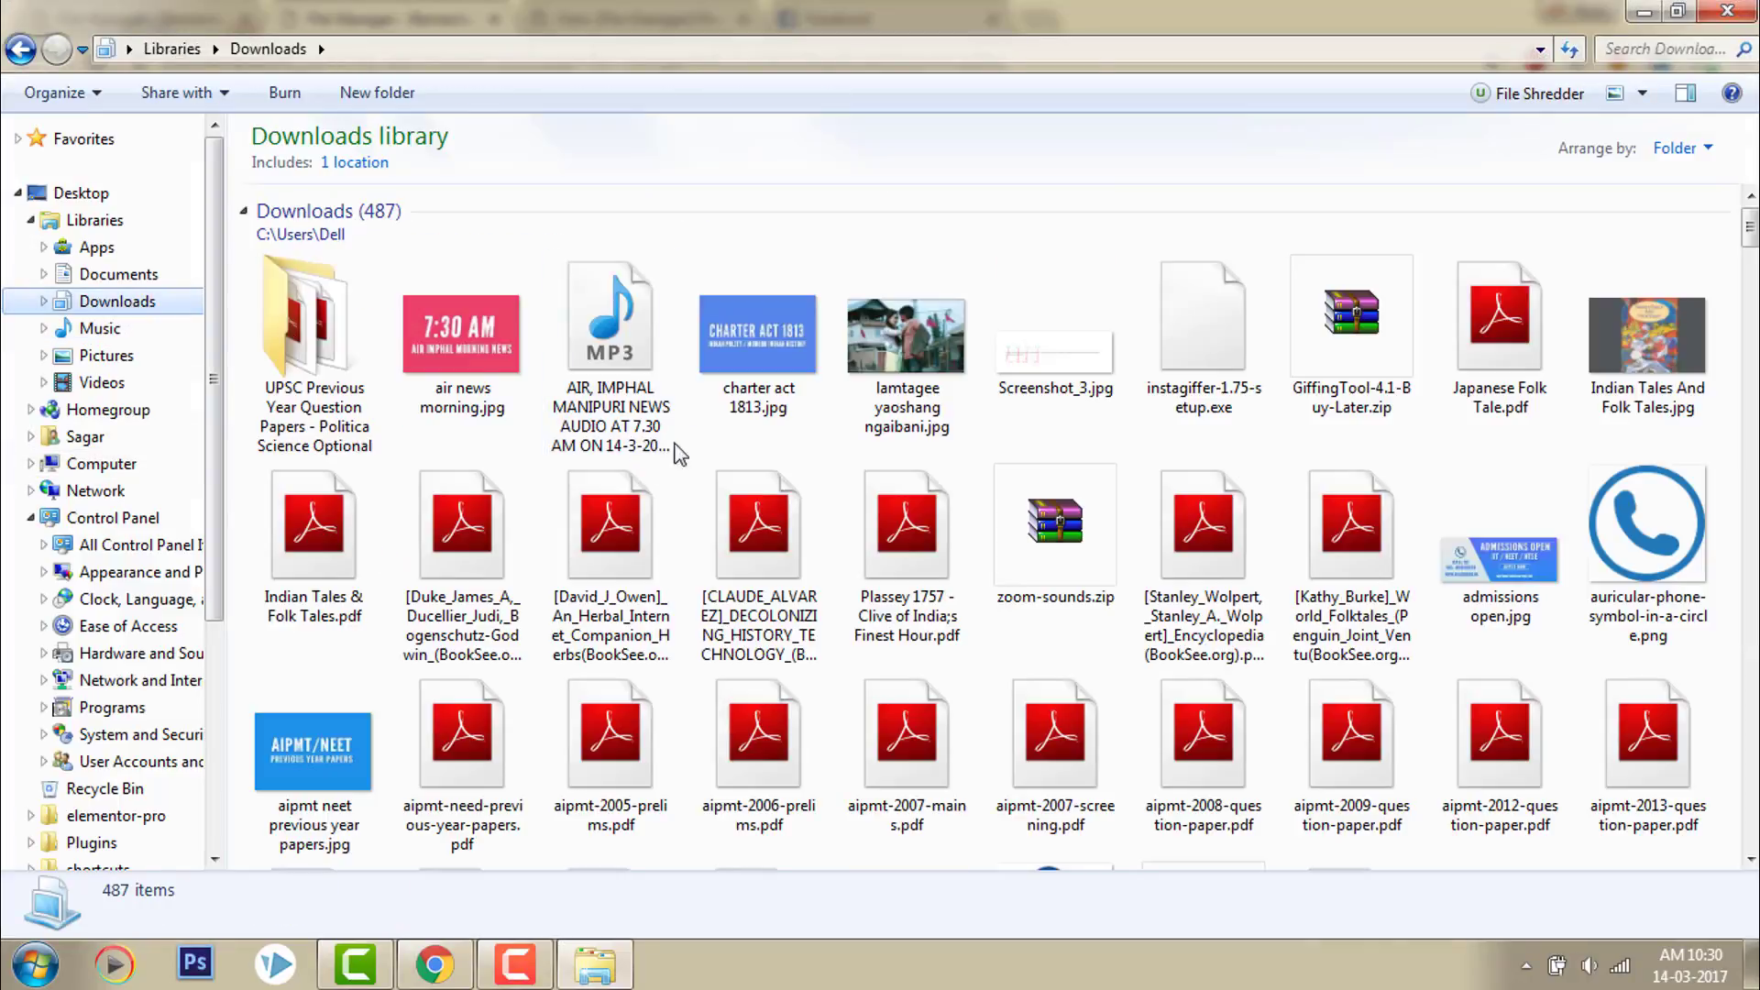
{"action": "left_click_drag", "start_coordinate": [621, 325], "coordinate": [868, 816]}
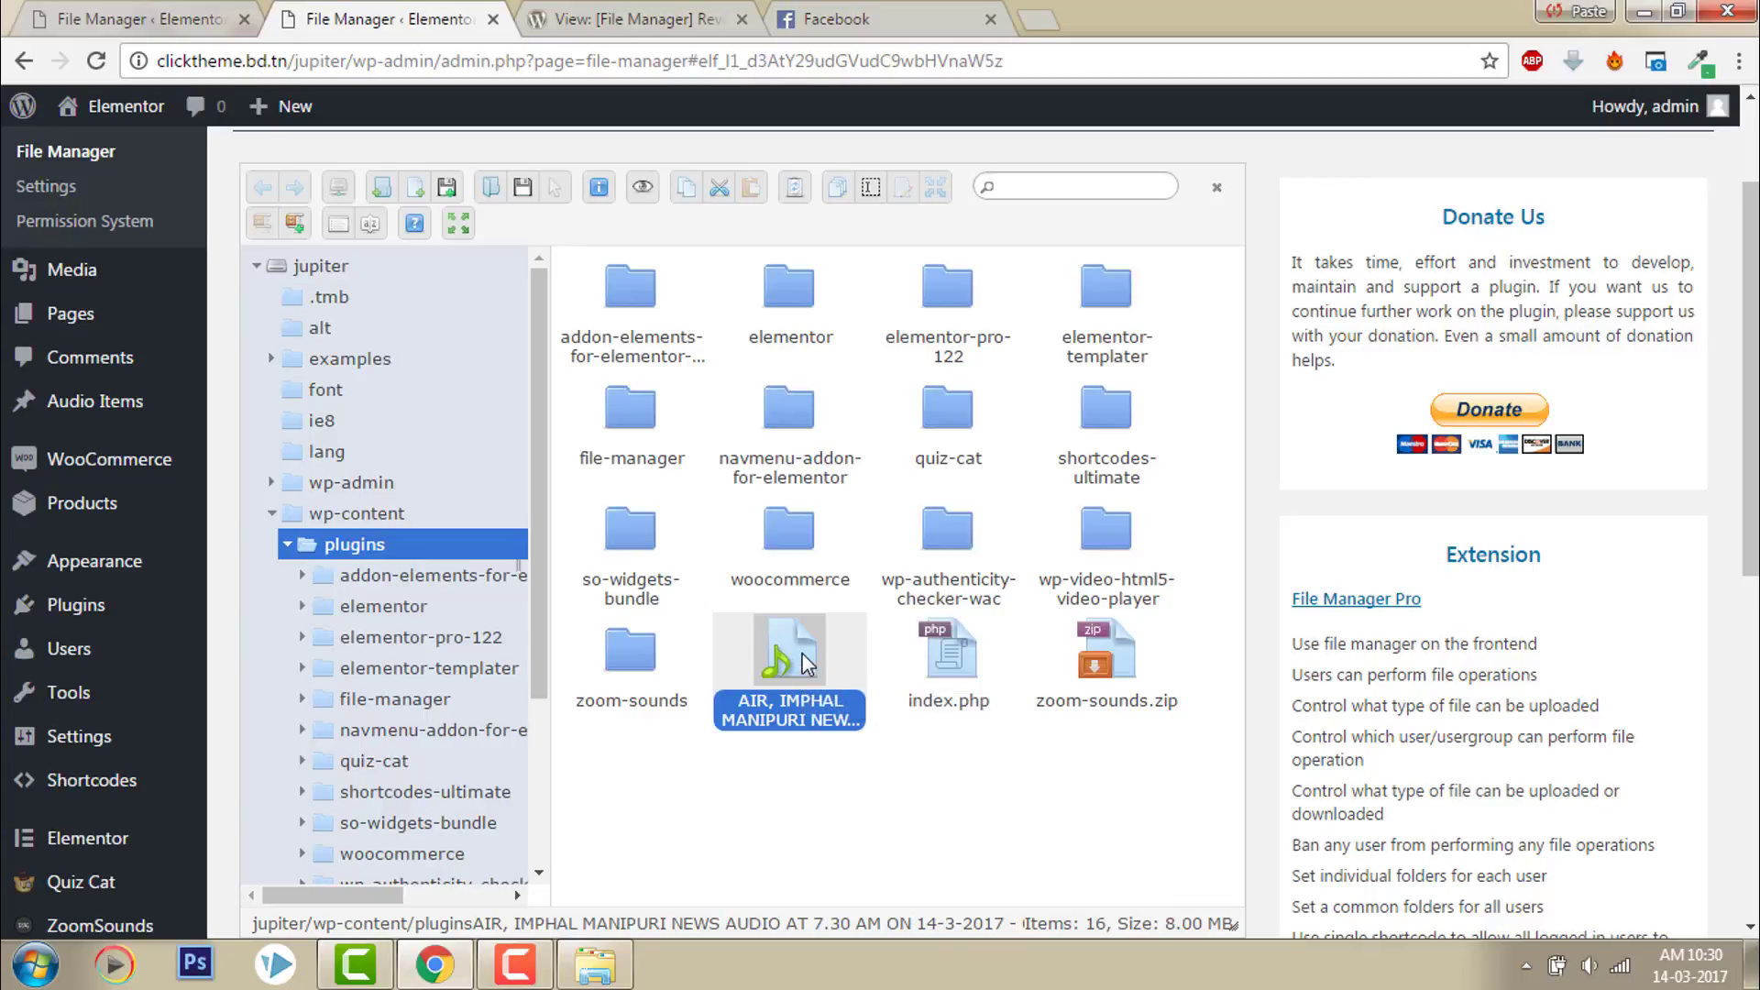
Open the uploaded news MP3 and cancel the browser download it starts
{"action": "double_click", "coordinate": [806, 662]}
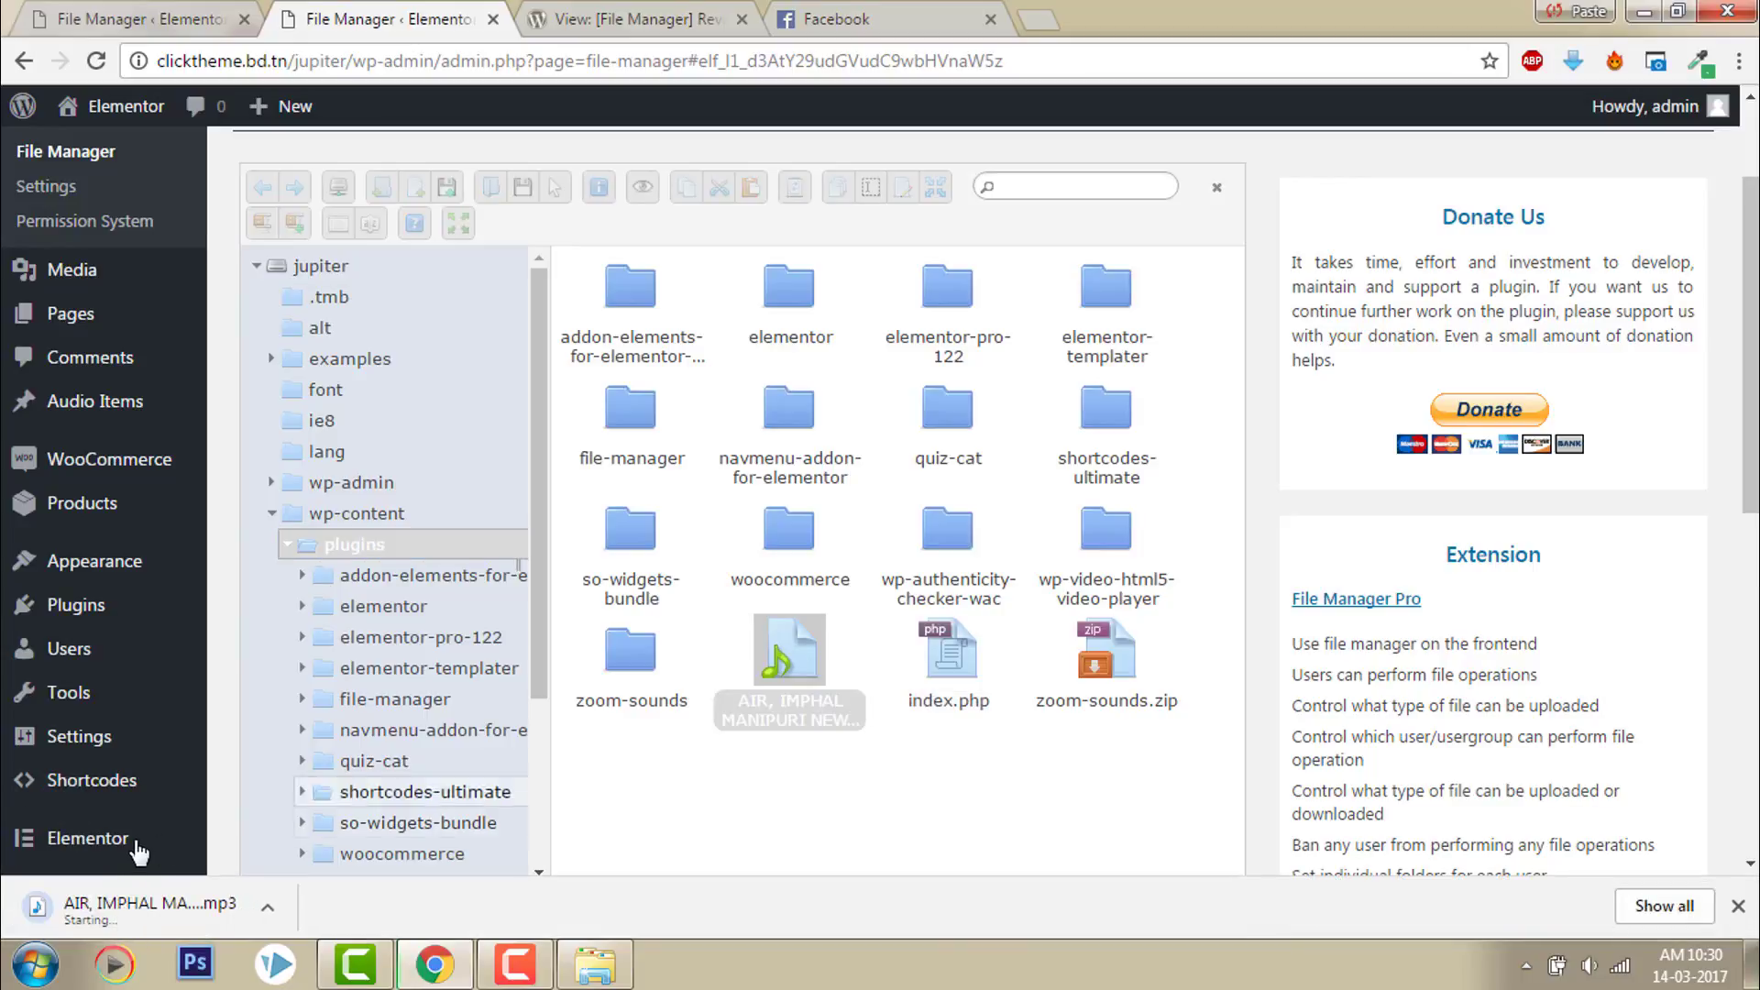
{"action": "left_click", "coordinate": [195, 905]}
{"action": "left_click", "coordinate": [195, 895]}
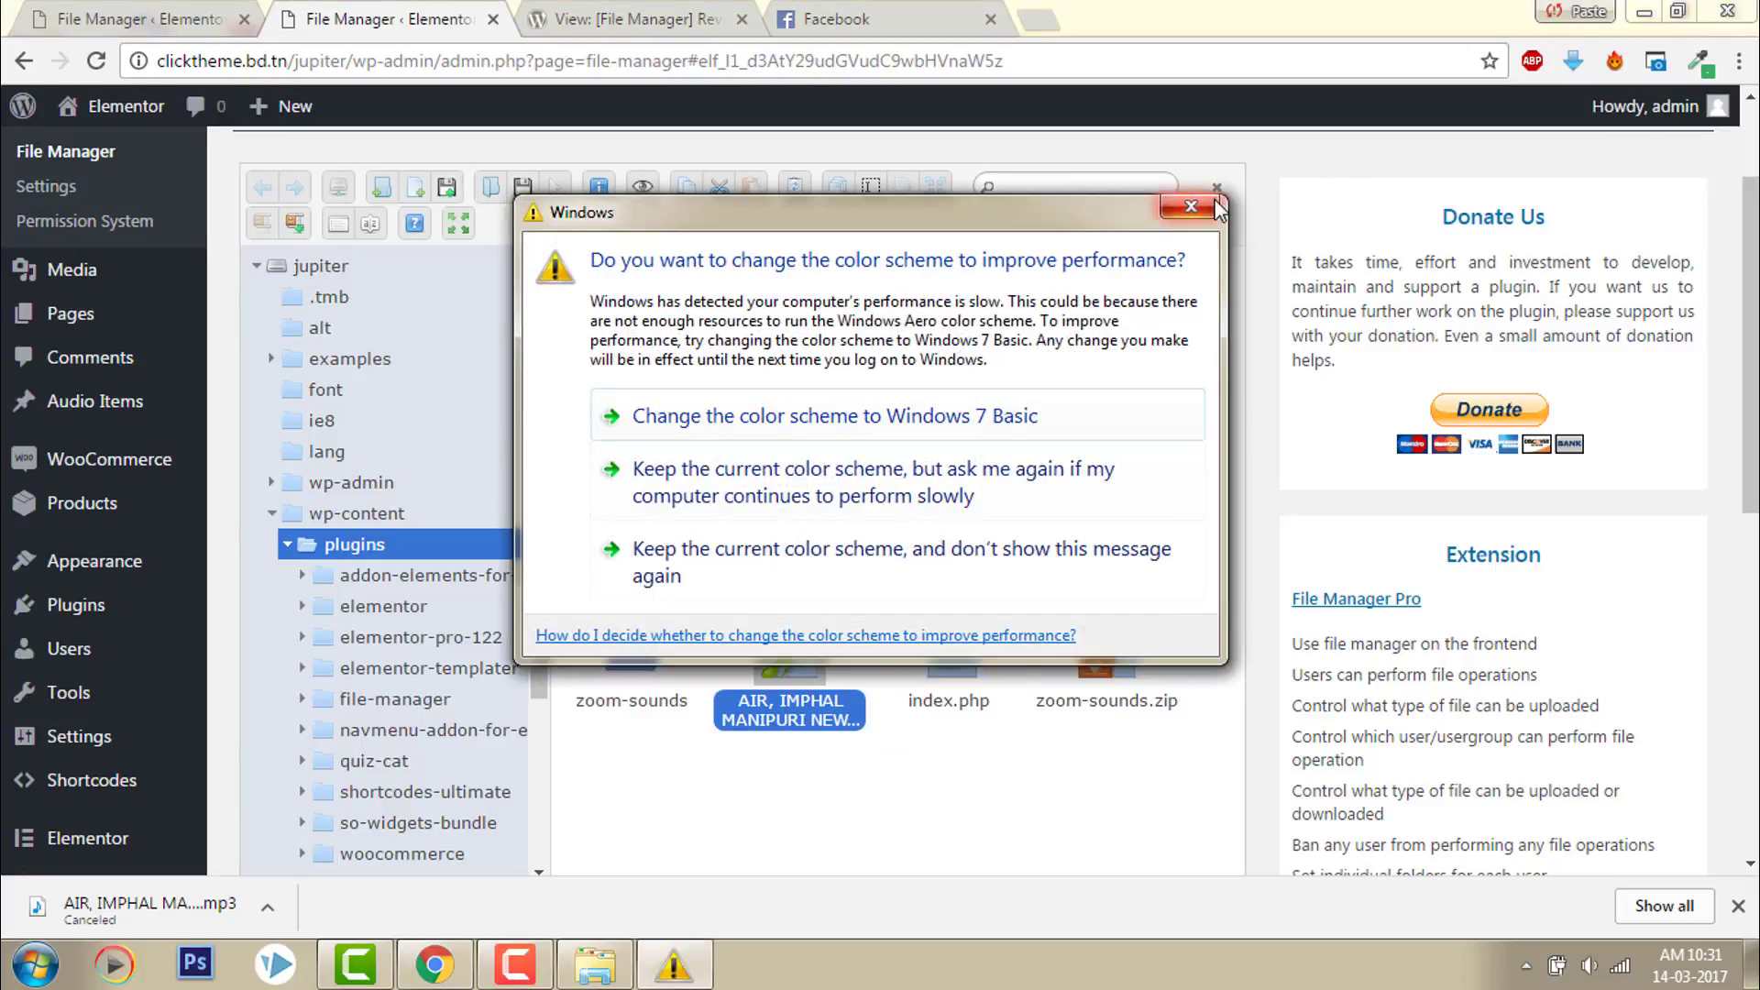
Close the Windows colour-scheme warning, revealing the plugins folder with the news MP3
{"action": "left_click", "coordinate": [1191, 207]}
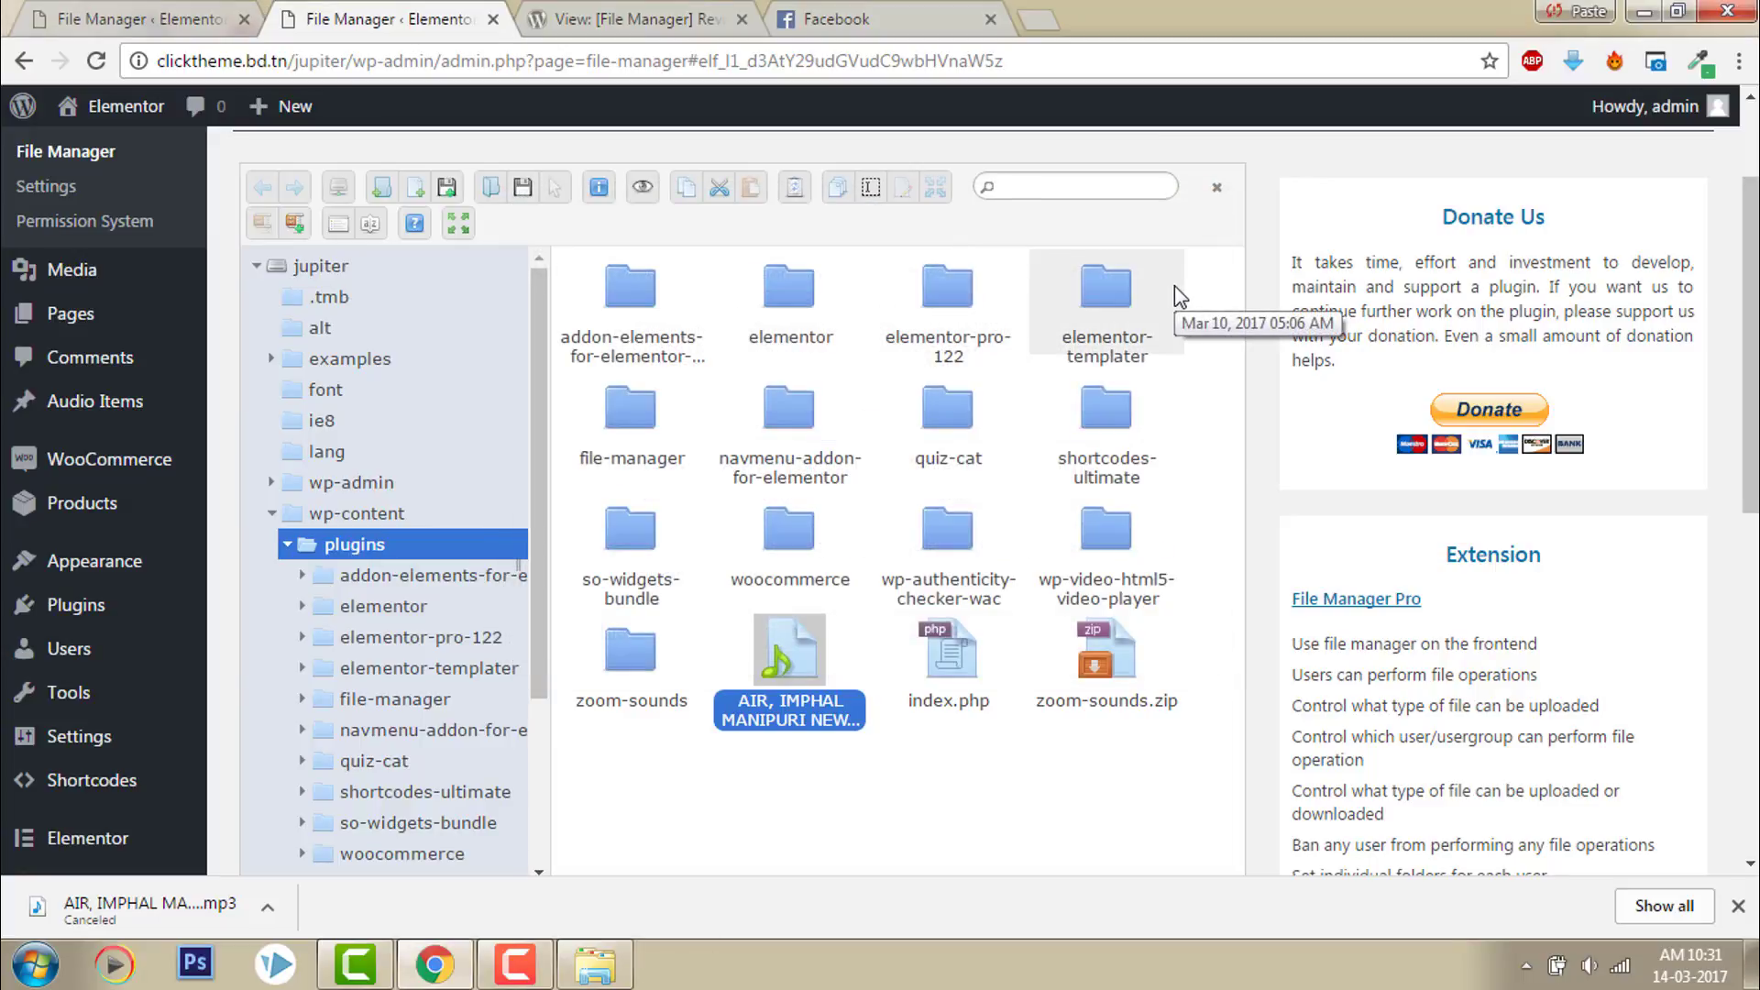